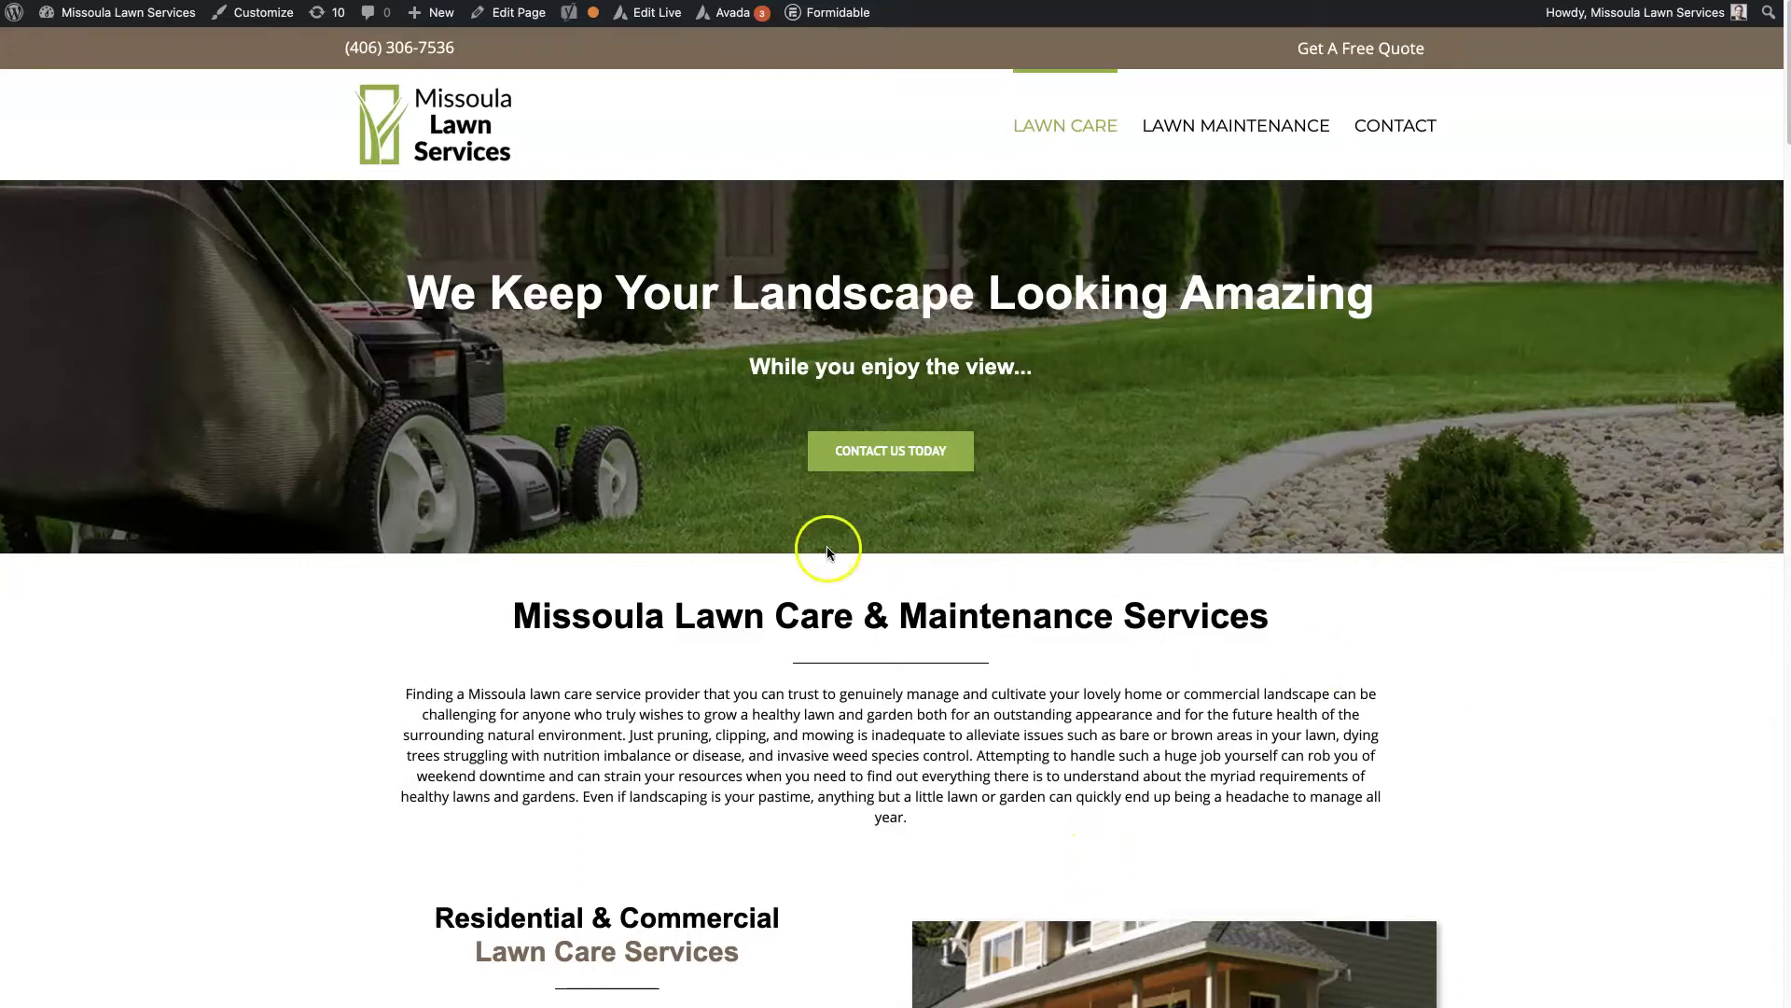
Open the homepage in the WordPress Edit Page screen.
scroll(1292, 590, "down", 1)
scroll(1292, 590, "up", 1)
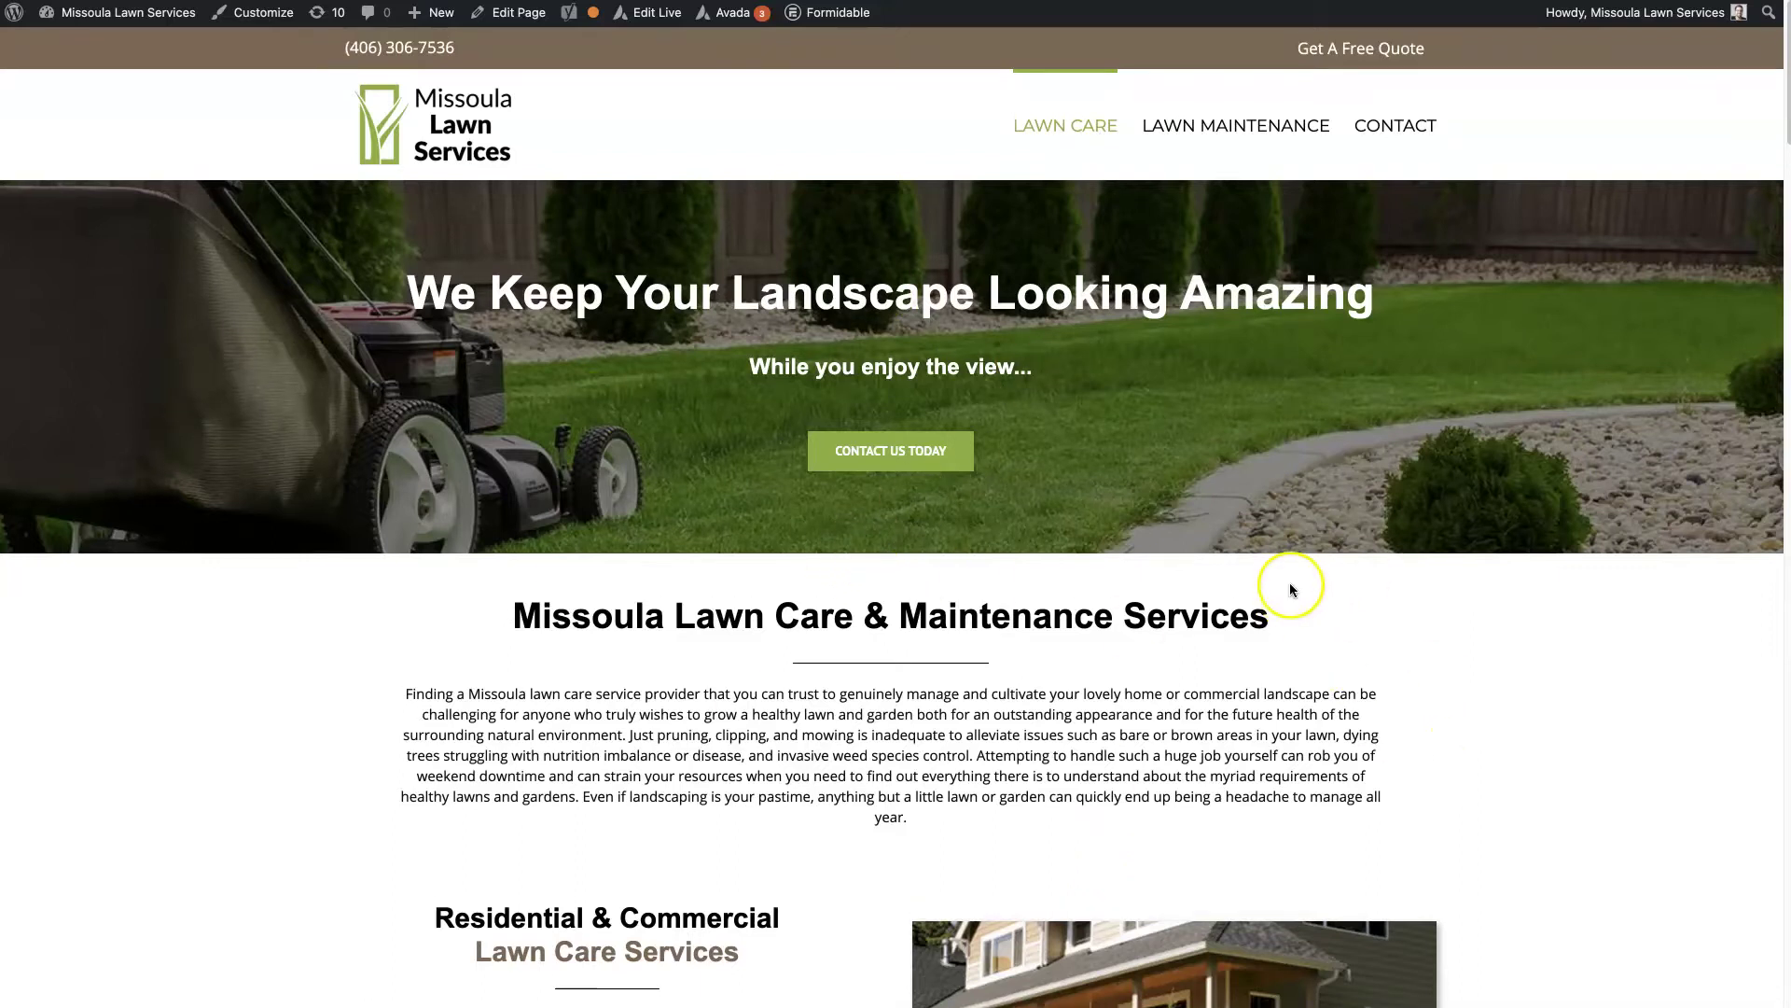
left_click_drag(1288, 604, 515, 595)
left_click(677, 615)
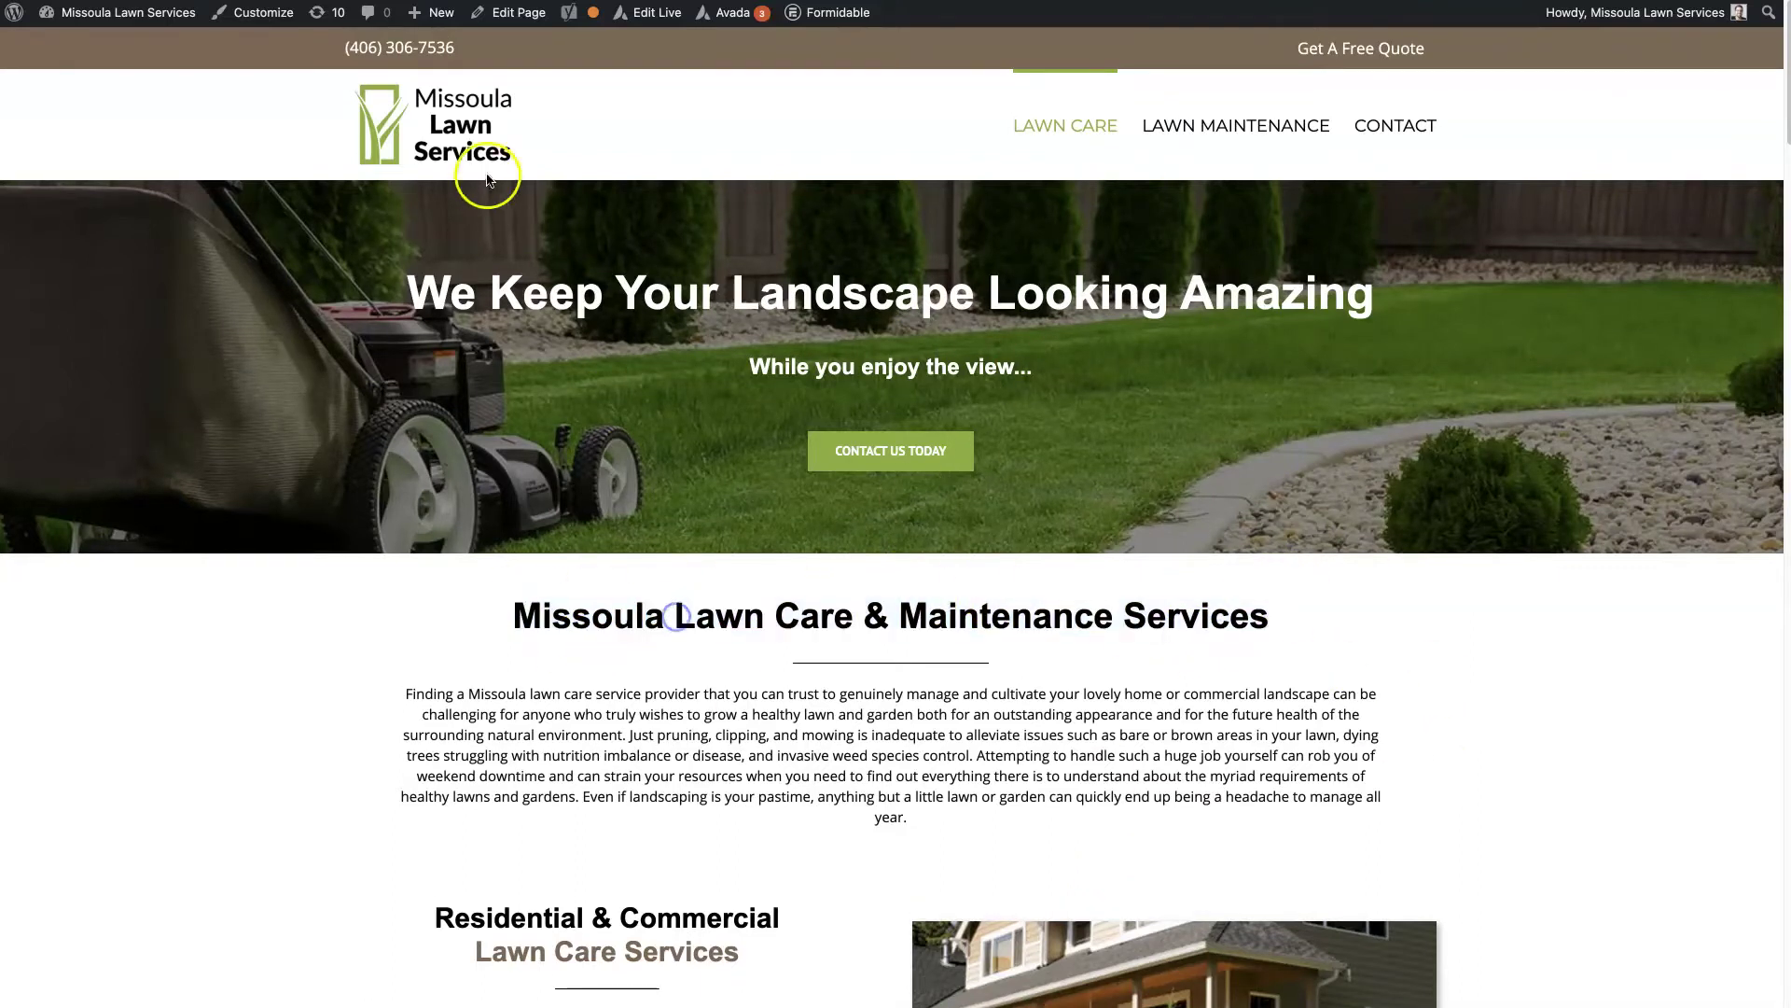
right_click(520, 12)
left_click(533, 117)
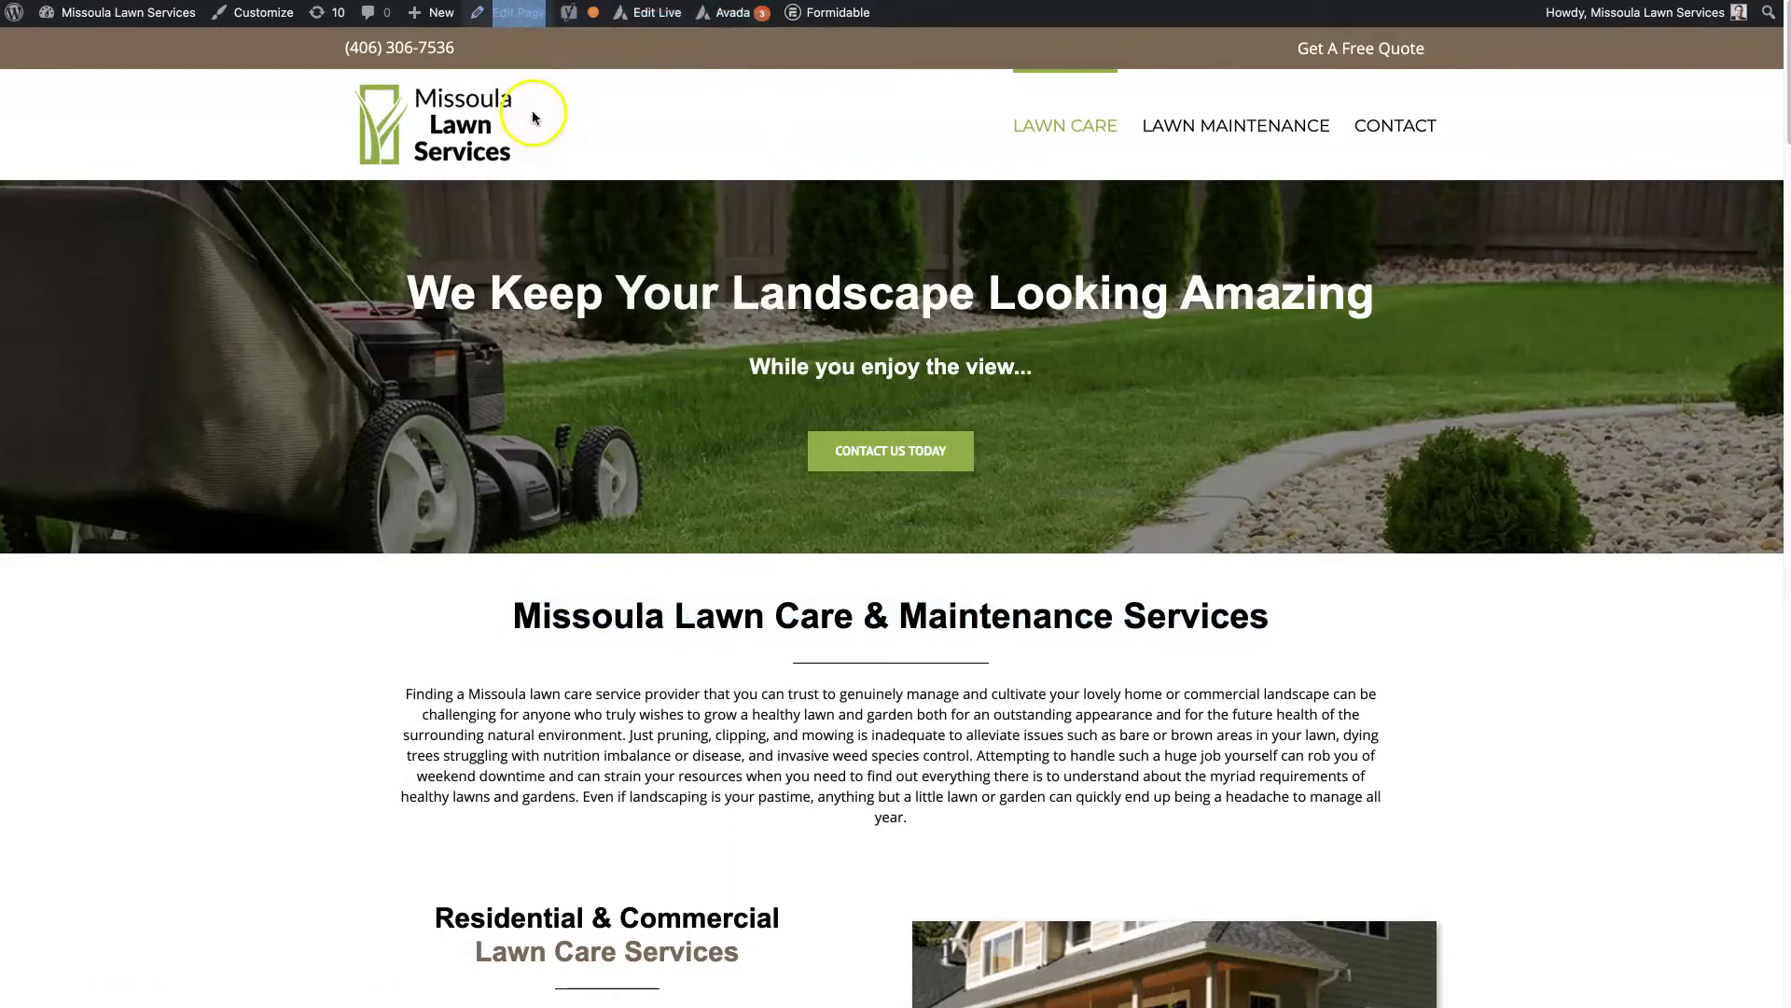
Check the page title field and scroll to the first Avada Builder container.
scroll(1287, 714, "down", 1)
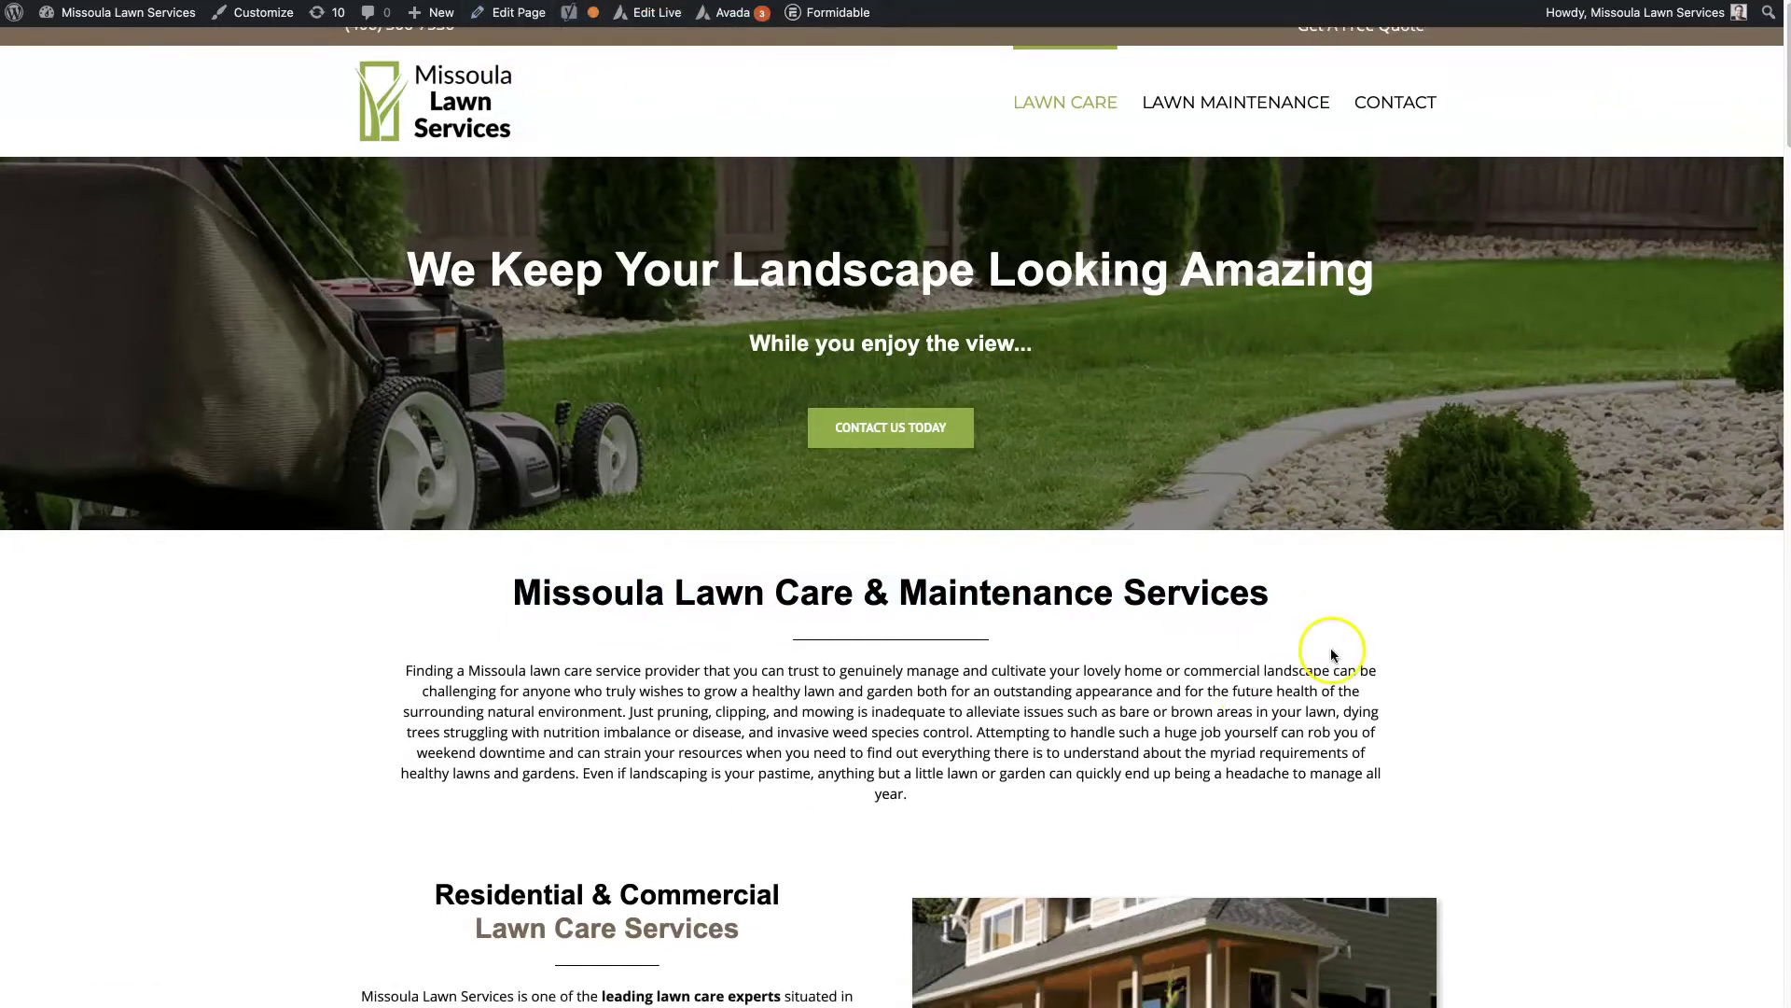
left_click_drag(1289, 601, 545, 577)
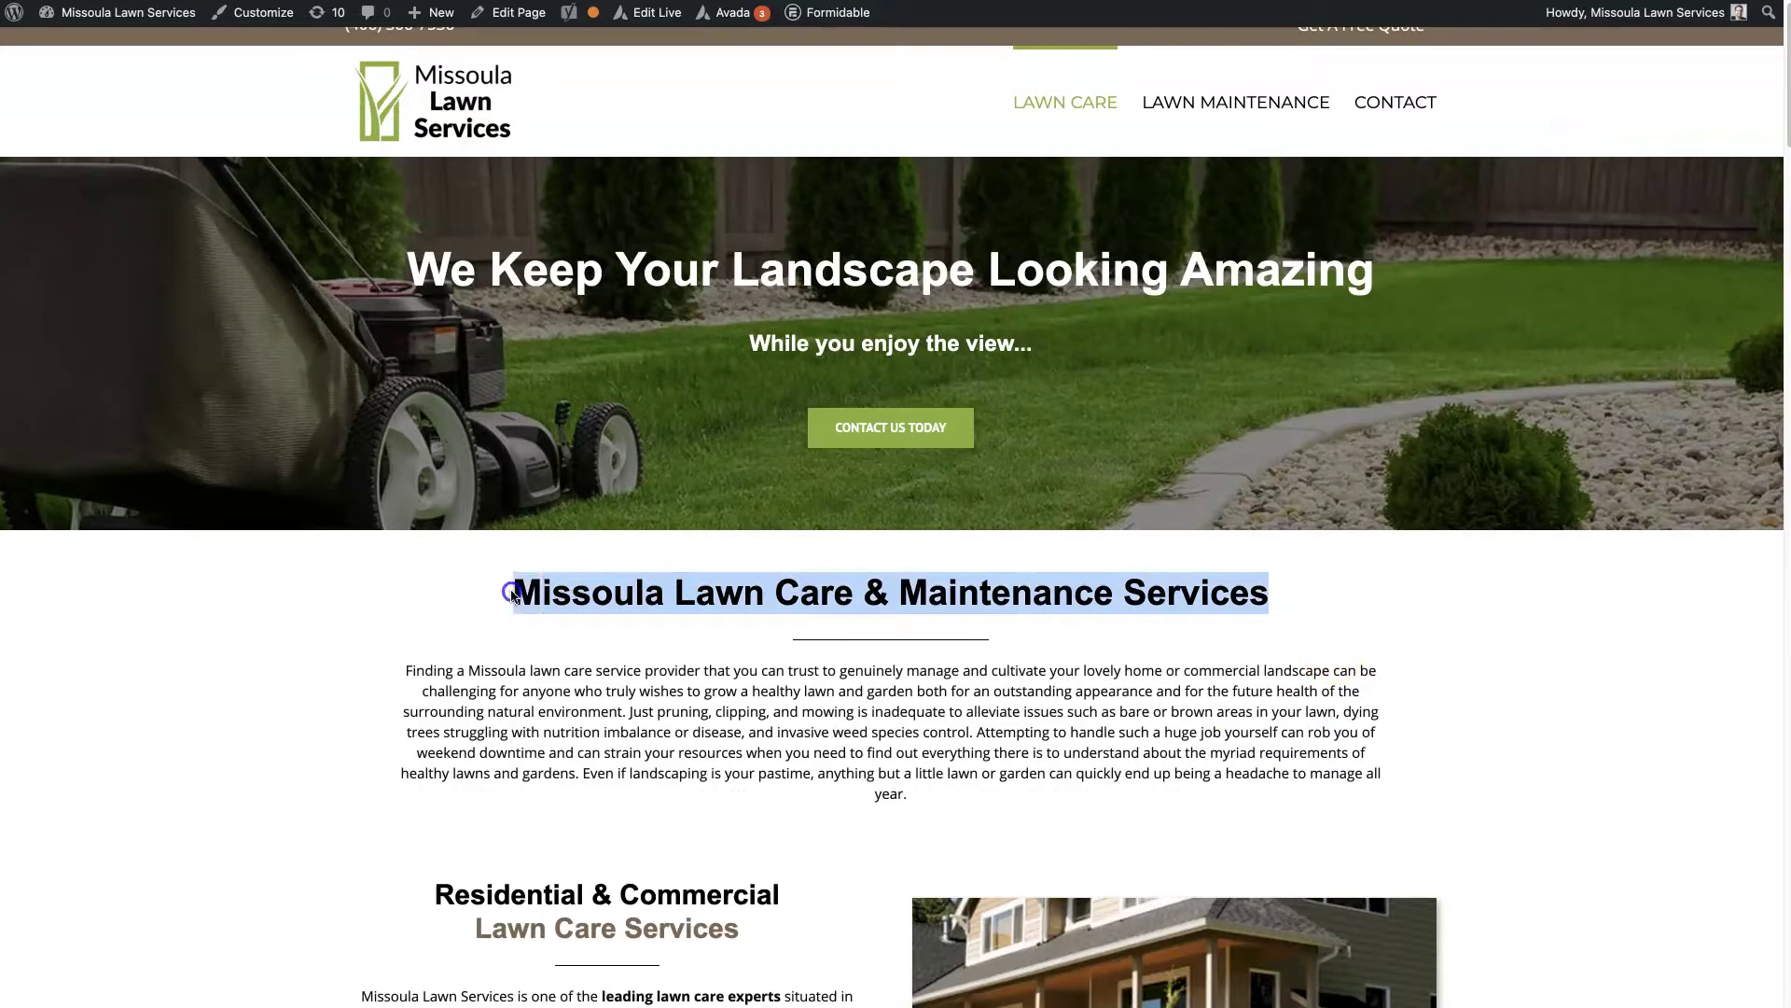
left_click(1292, 598)
scroll(1295, 601, "up", 1)
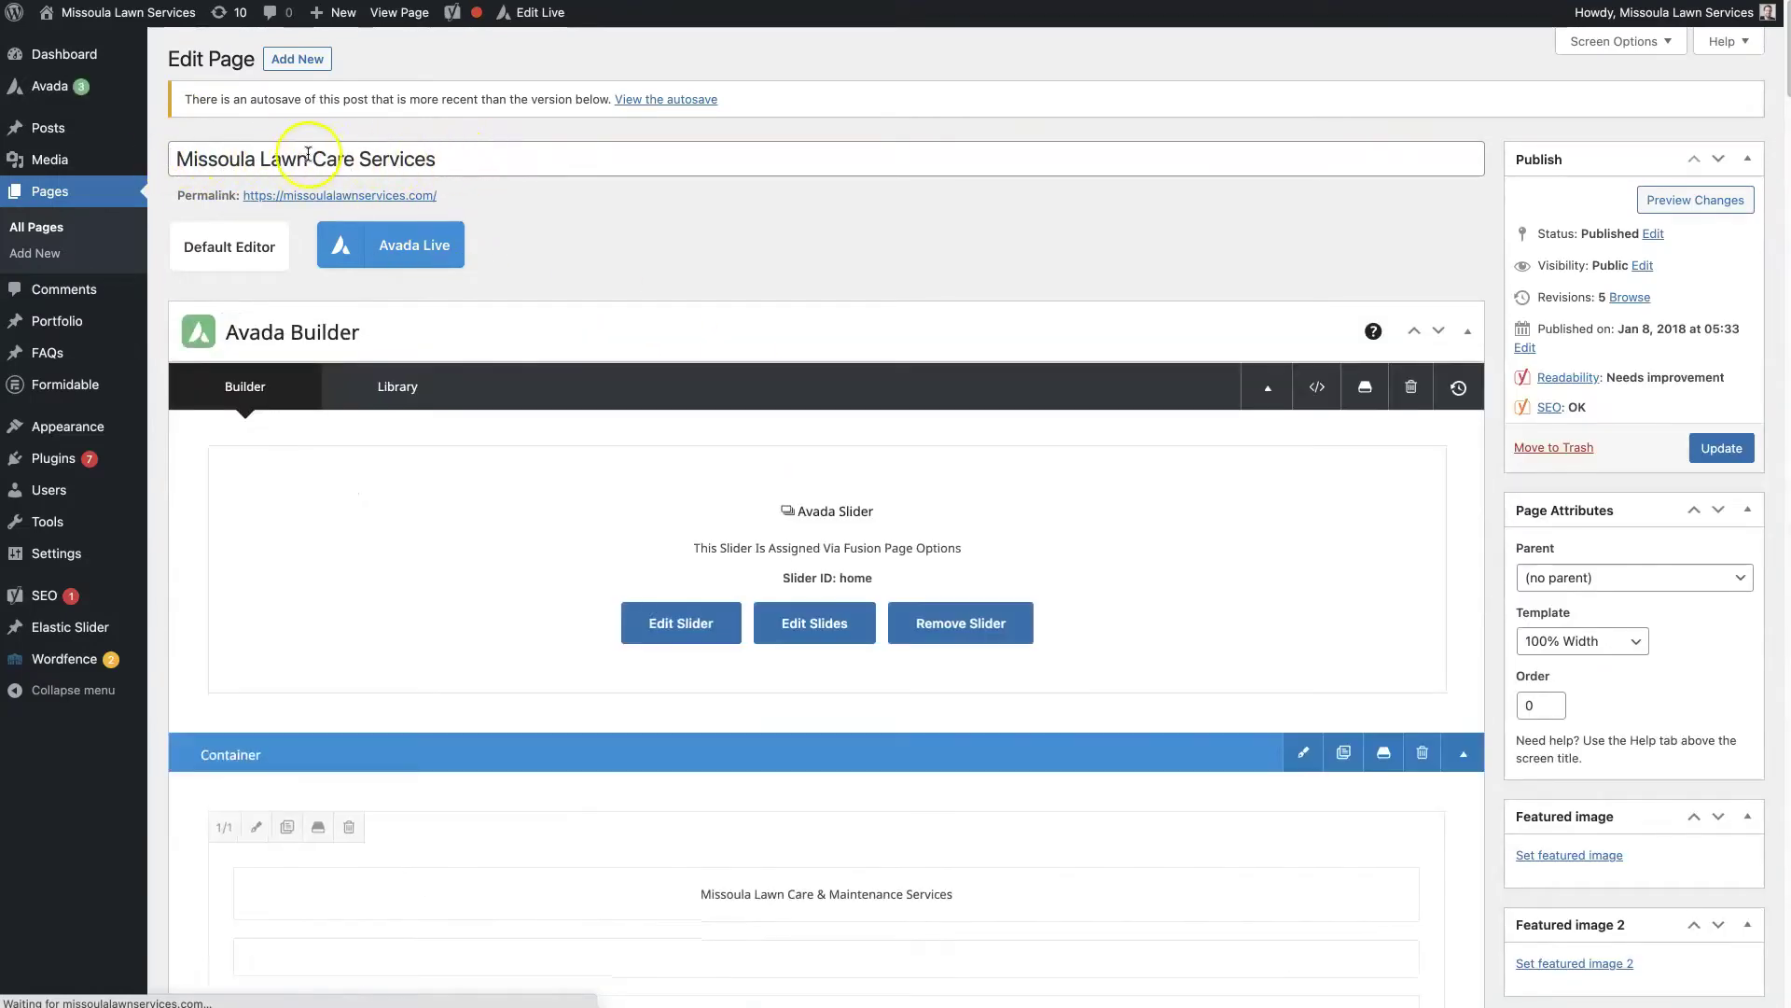
triple_click(456, 154)
left_click(672, 230)
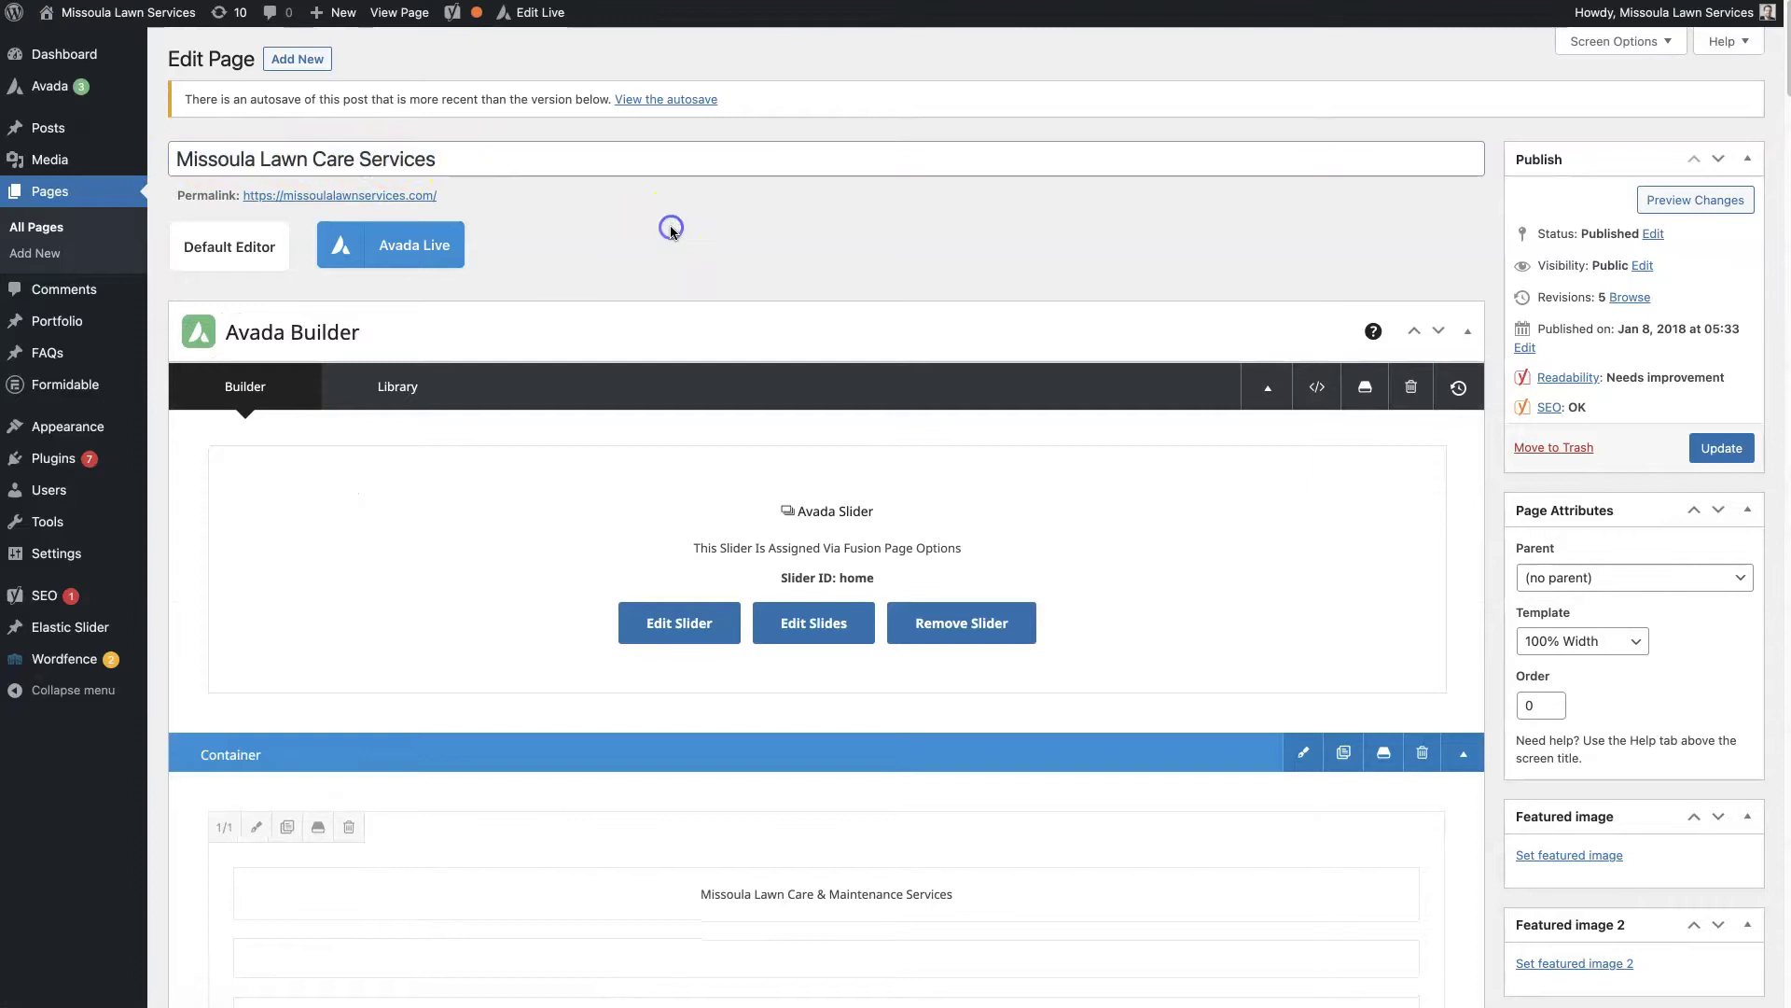
scroll(640, 288, "down", 3)
scroll(640, 288, "up", 3)
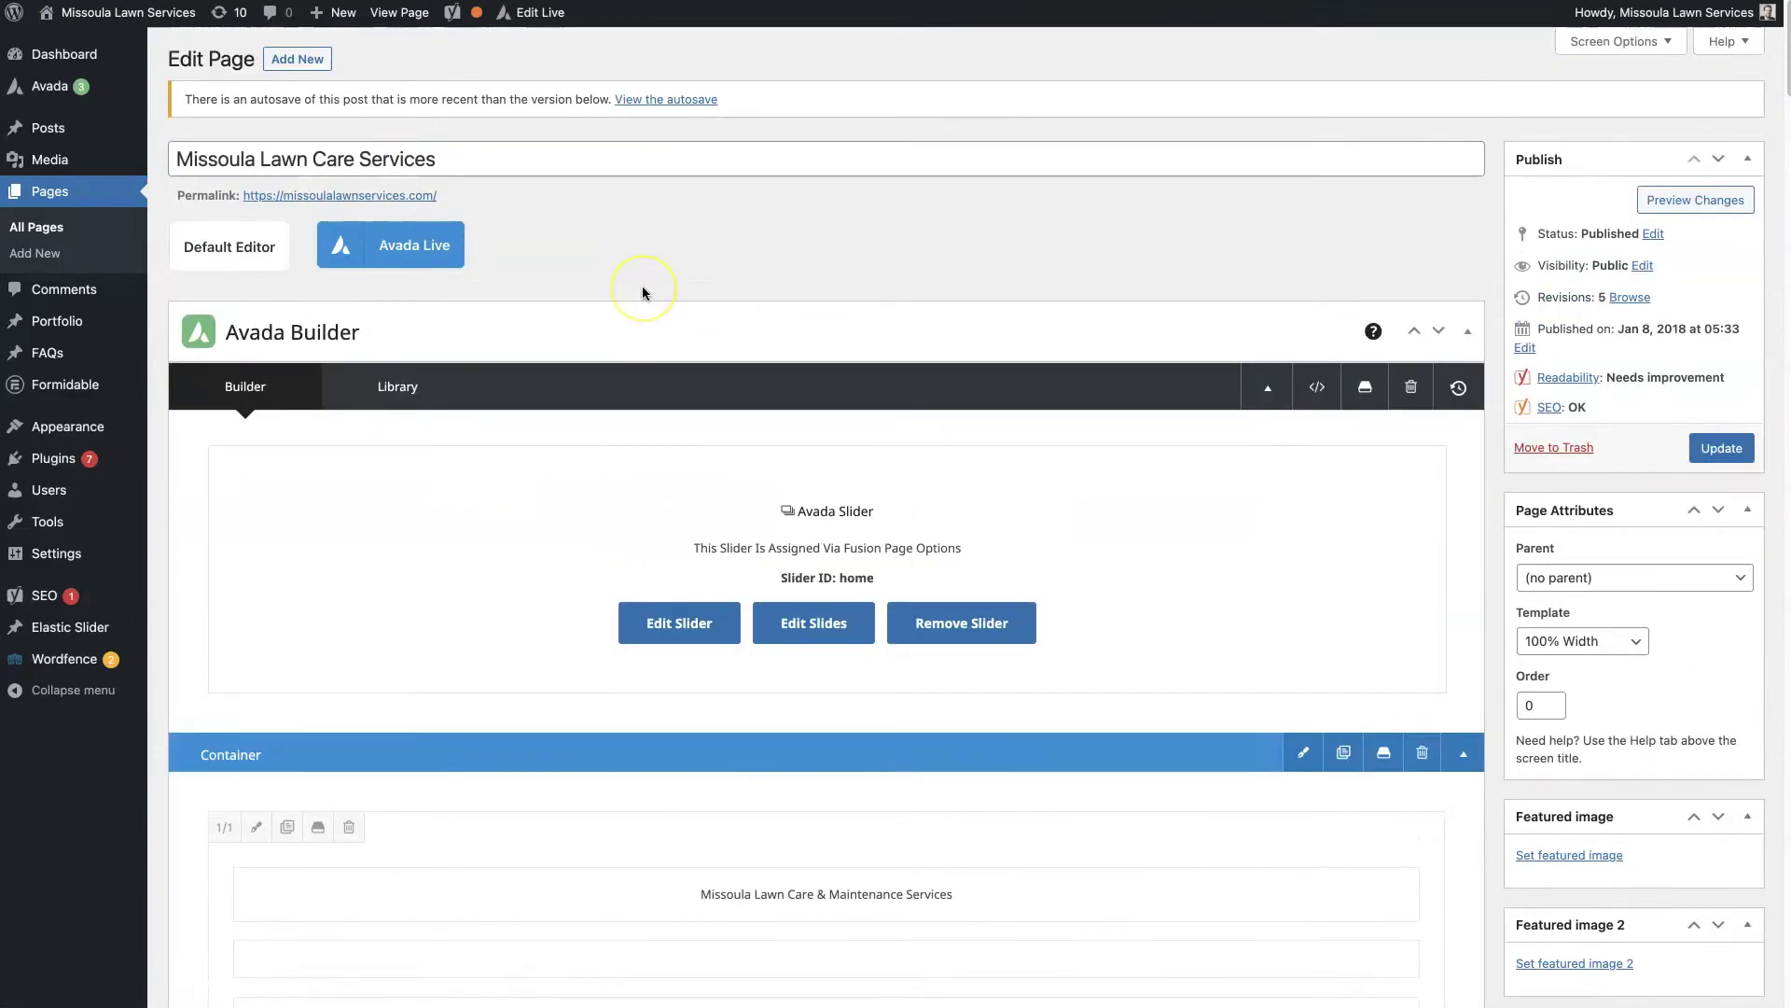
left_click(765, 234)
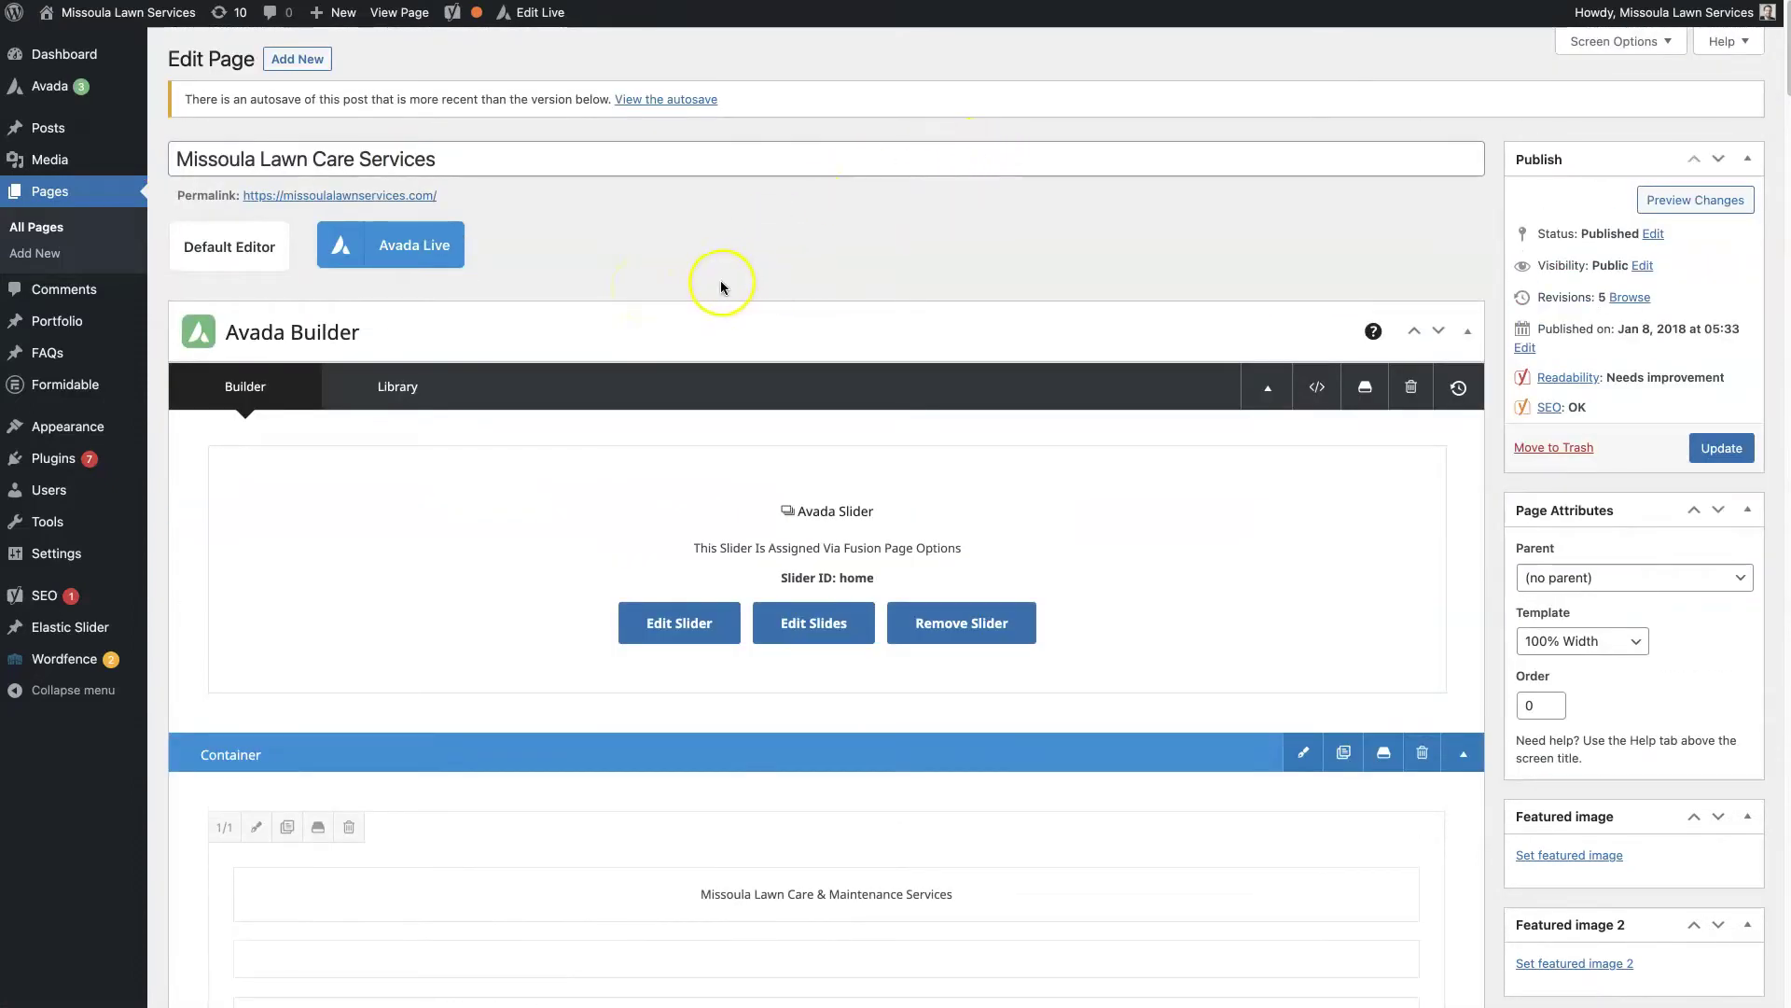
triple_click(450, 156)
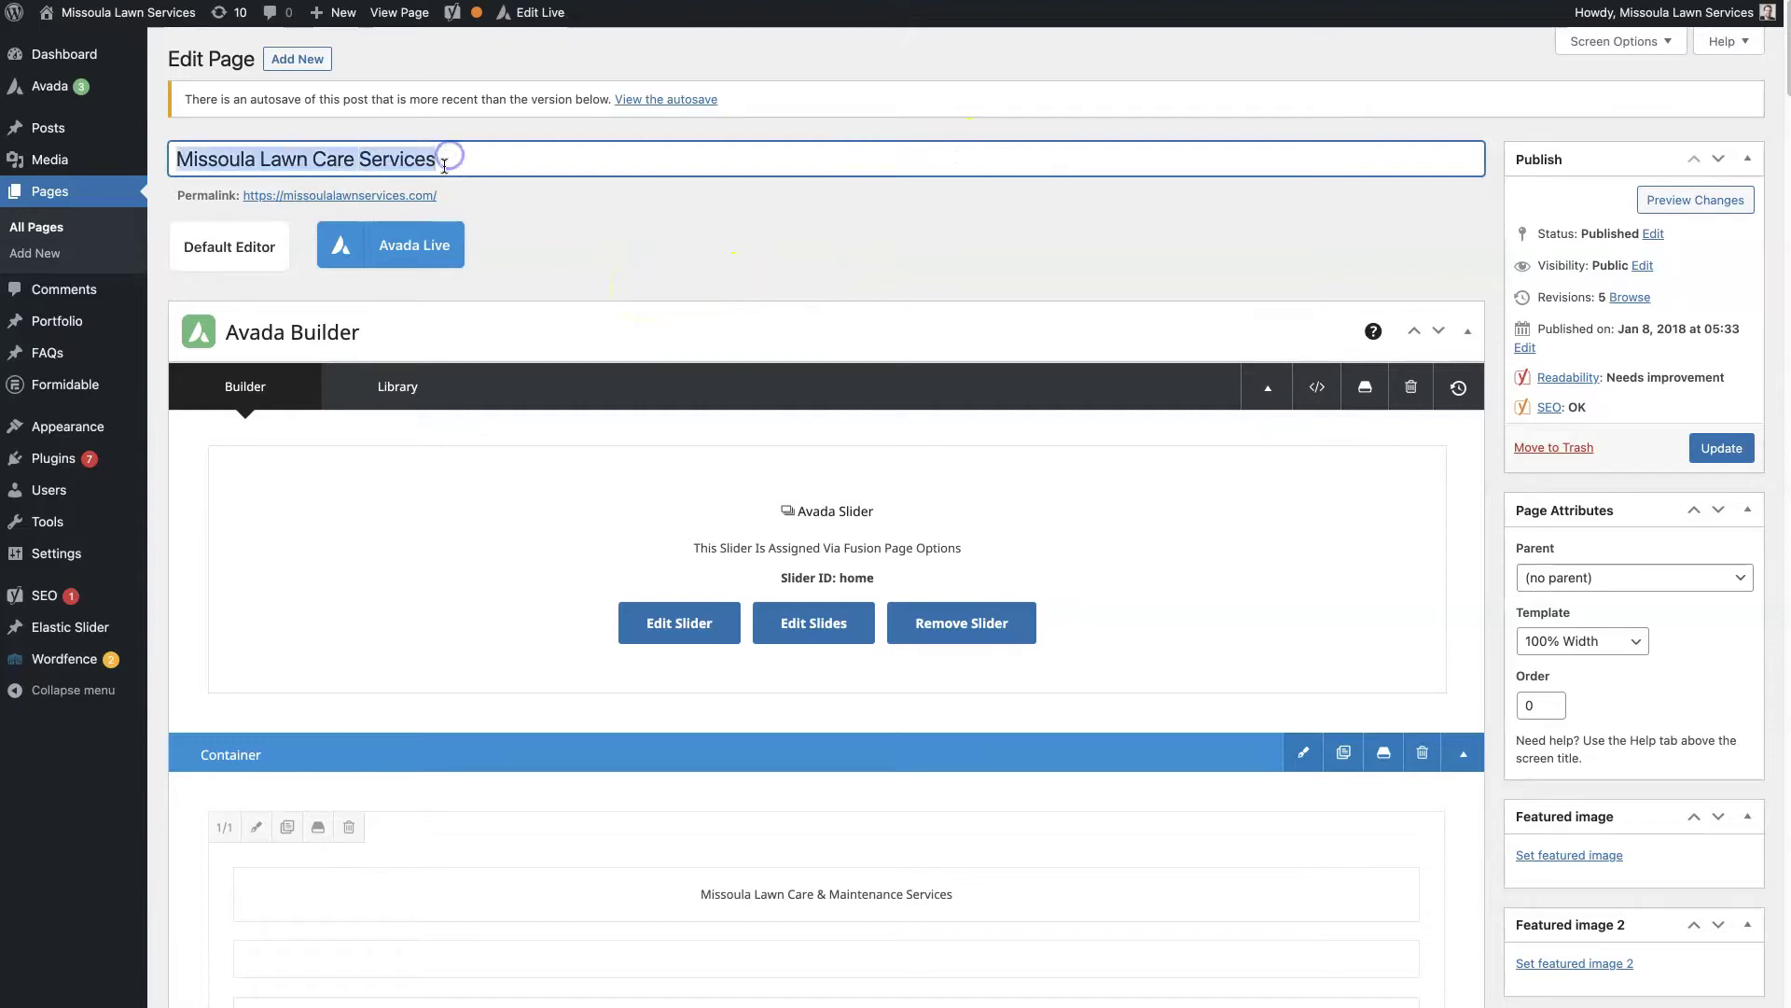
left_click(616, 260)
Open the headline Text Block's settings and look over its current heading text.
scroll(760, 460, "down", 3)
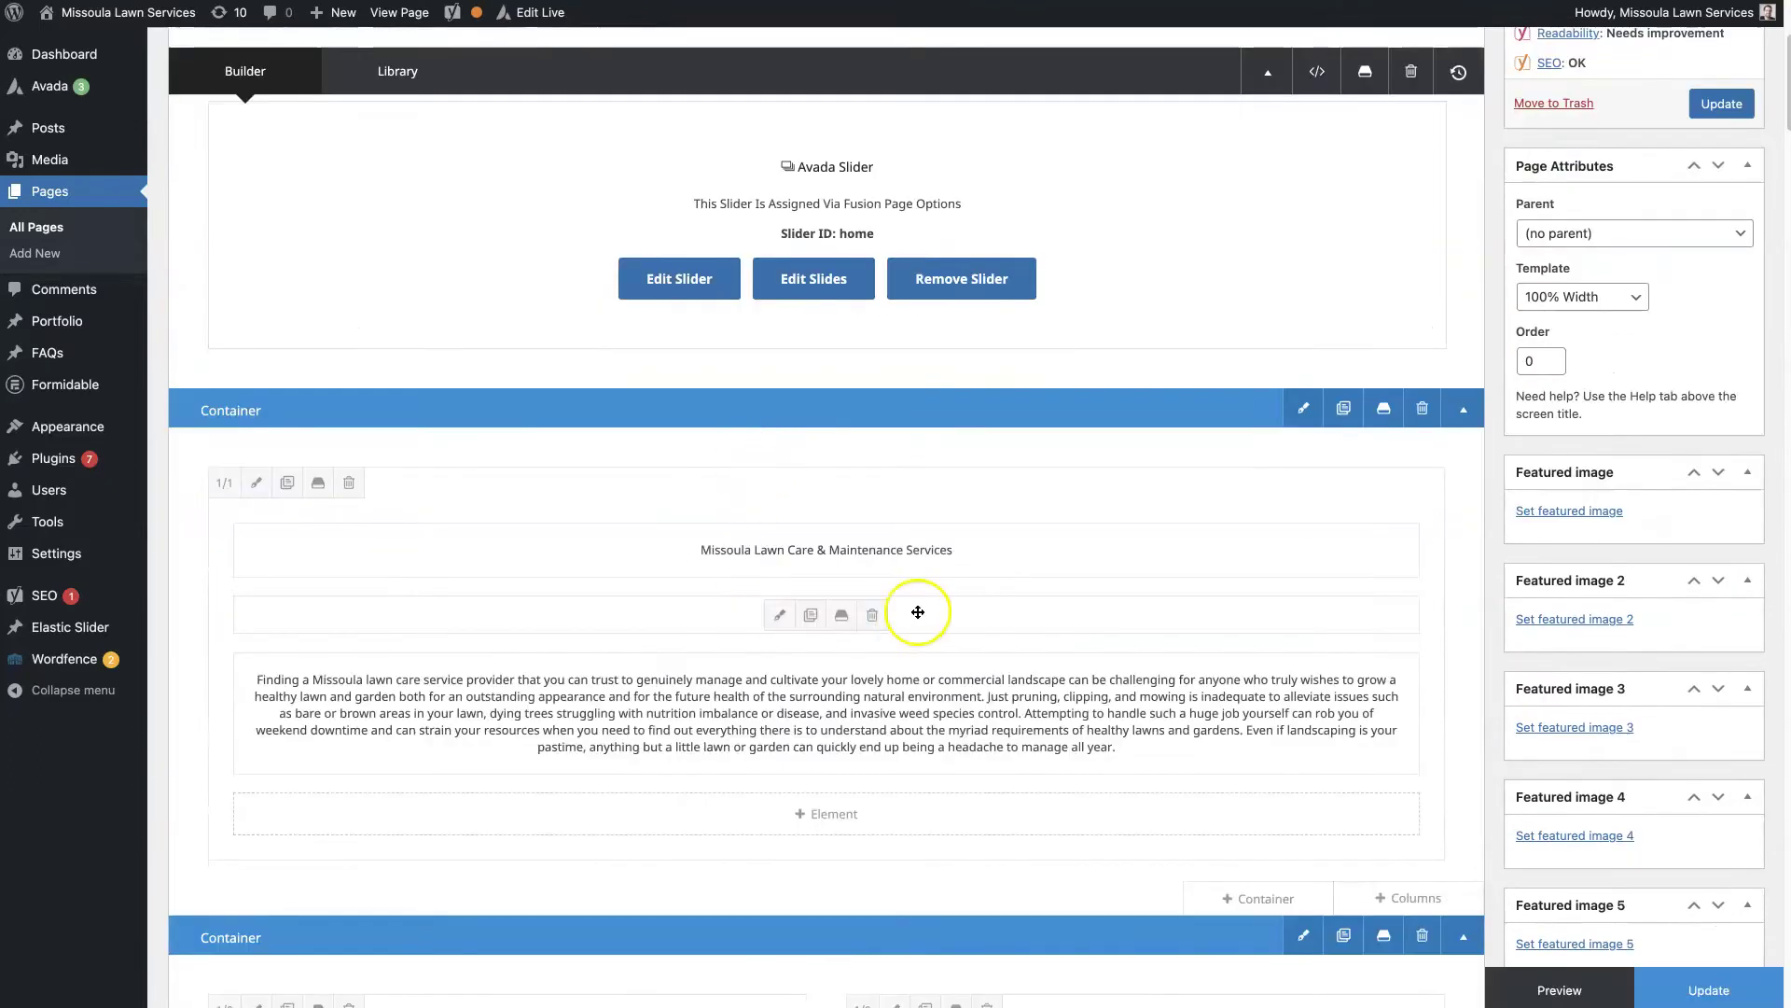
left_click(778, 550)
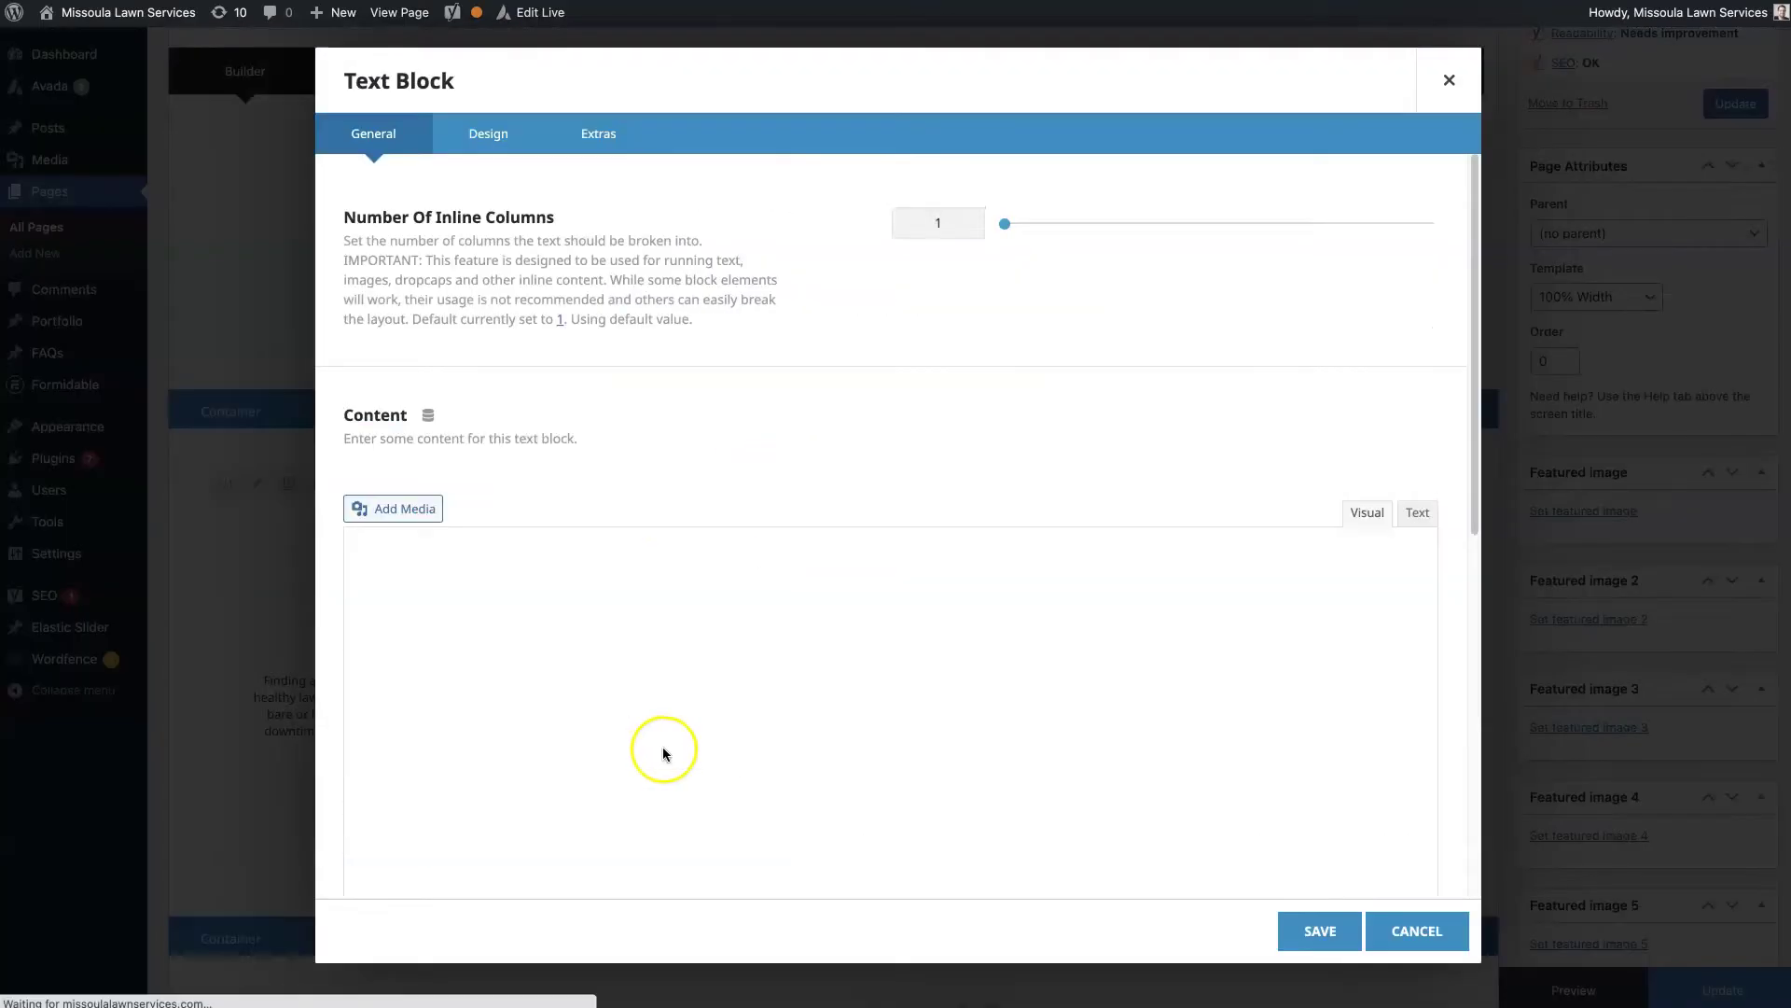
scroll(704, 456, "down", 1)
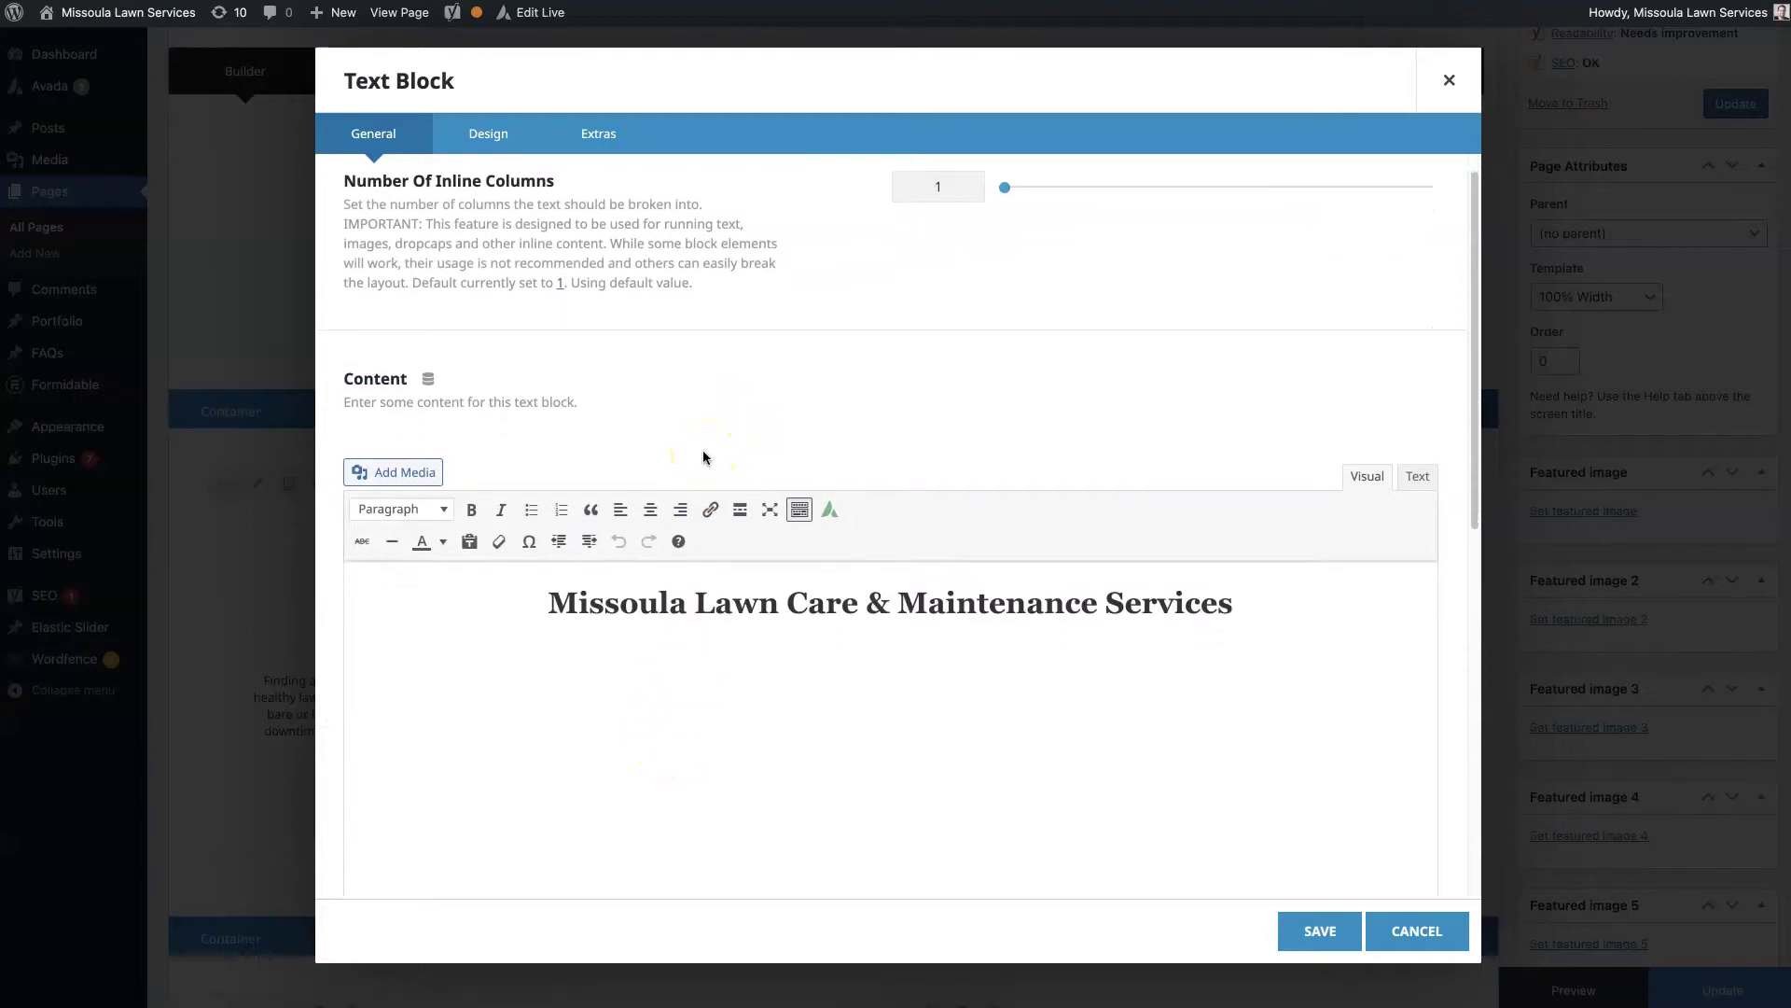
scroll(697, 448, "up", 1)
left_click(1449, 80)
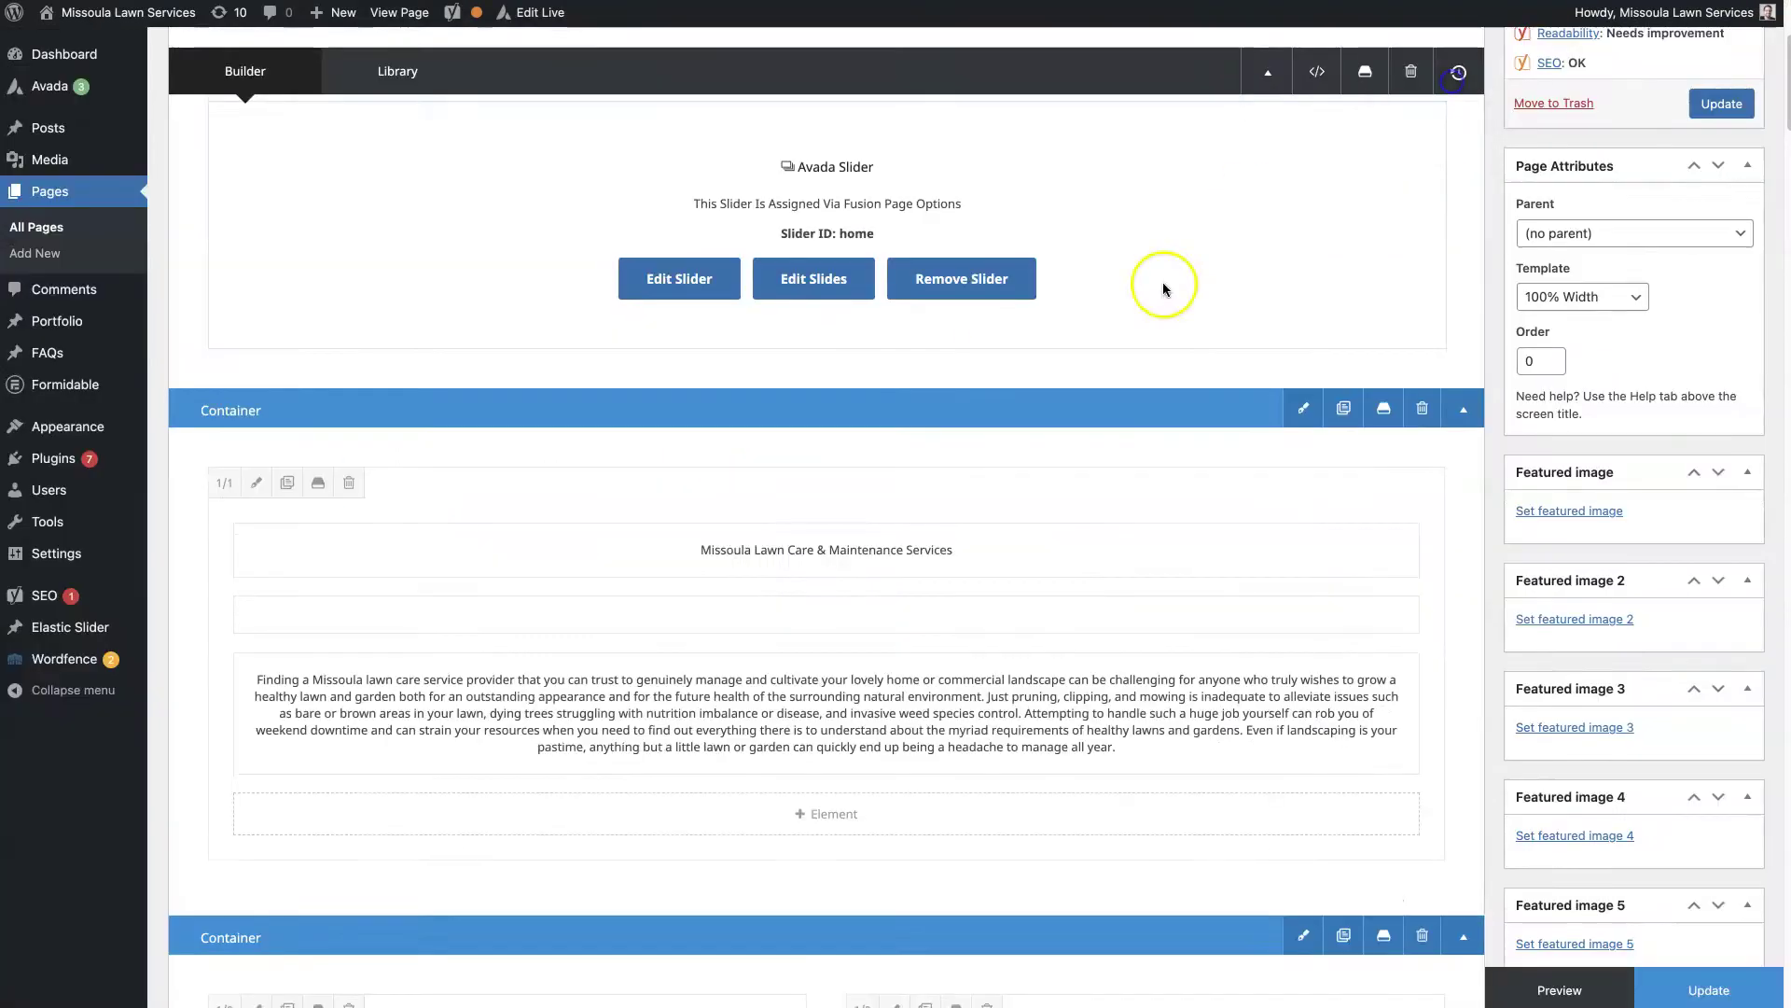
left_click(782, 546)
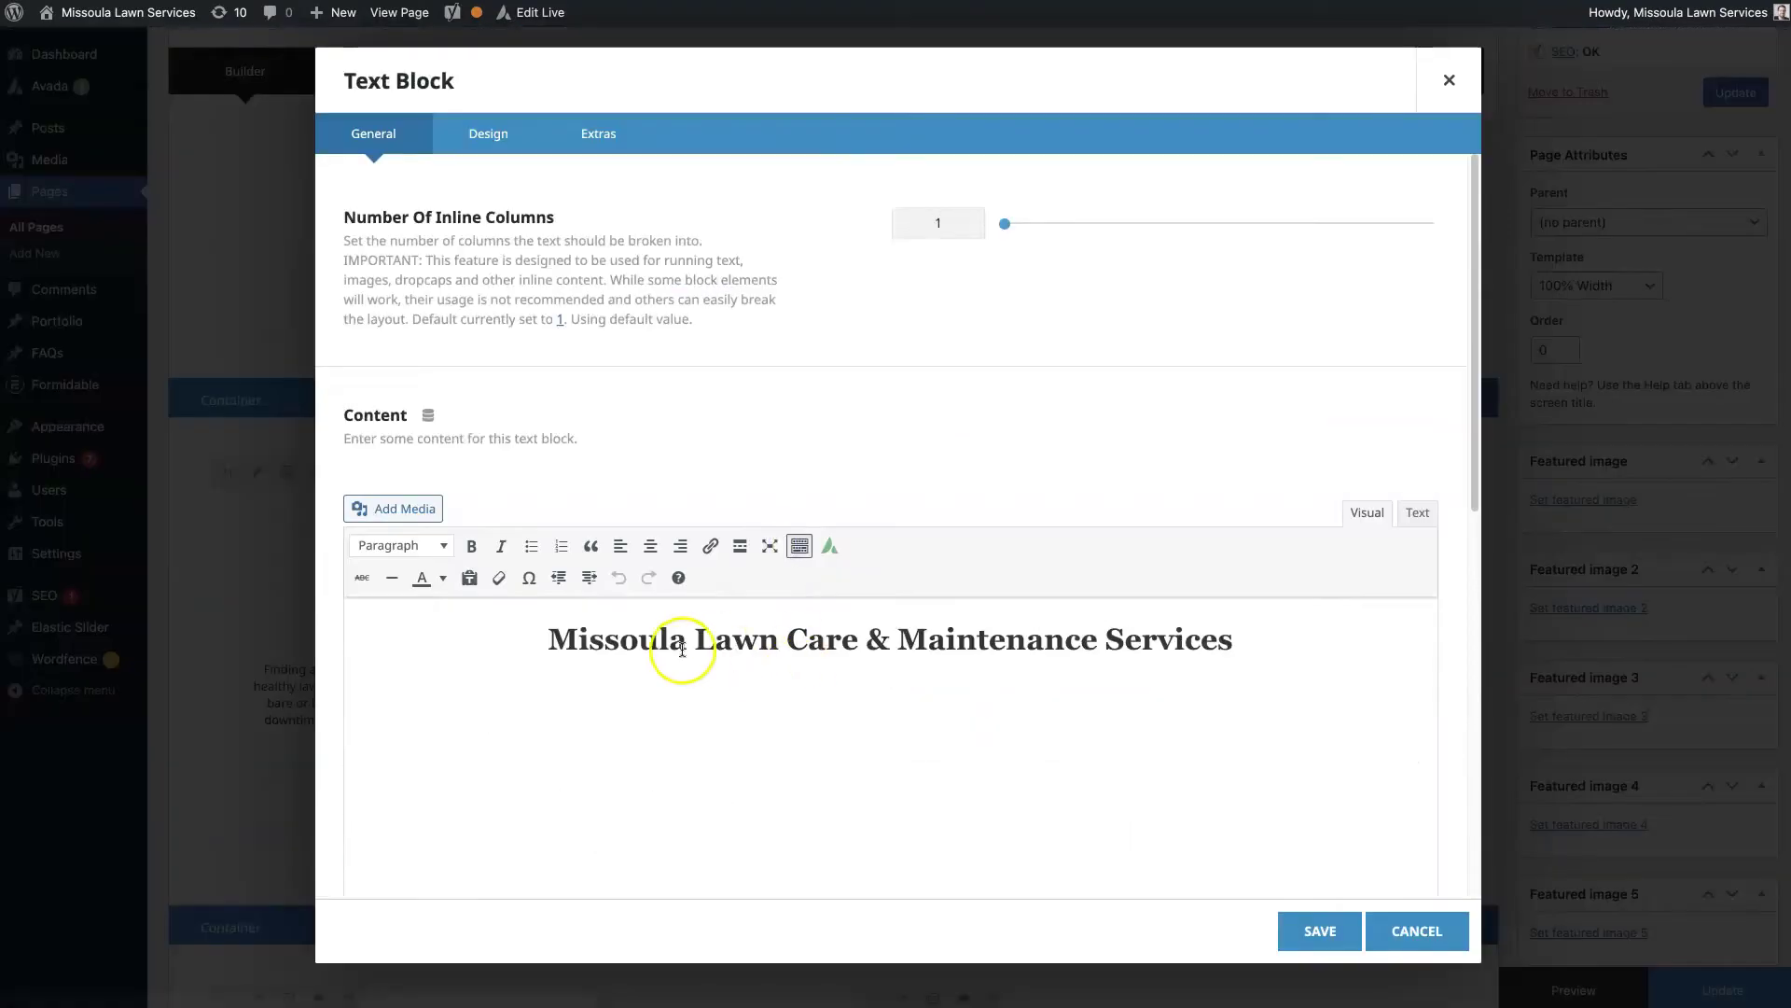
triple_click(1252, 643)
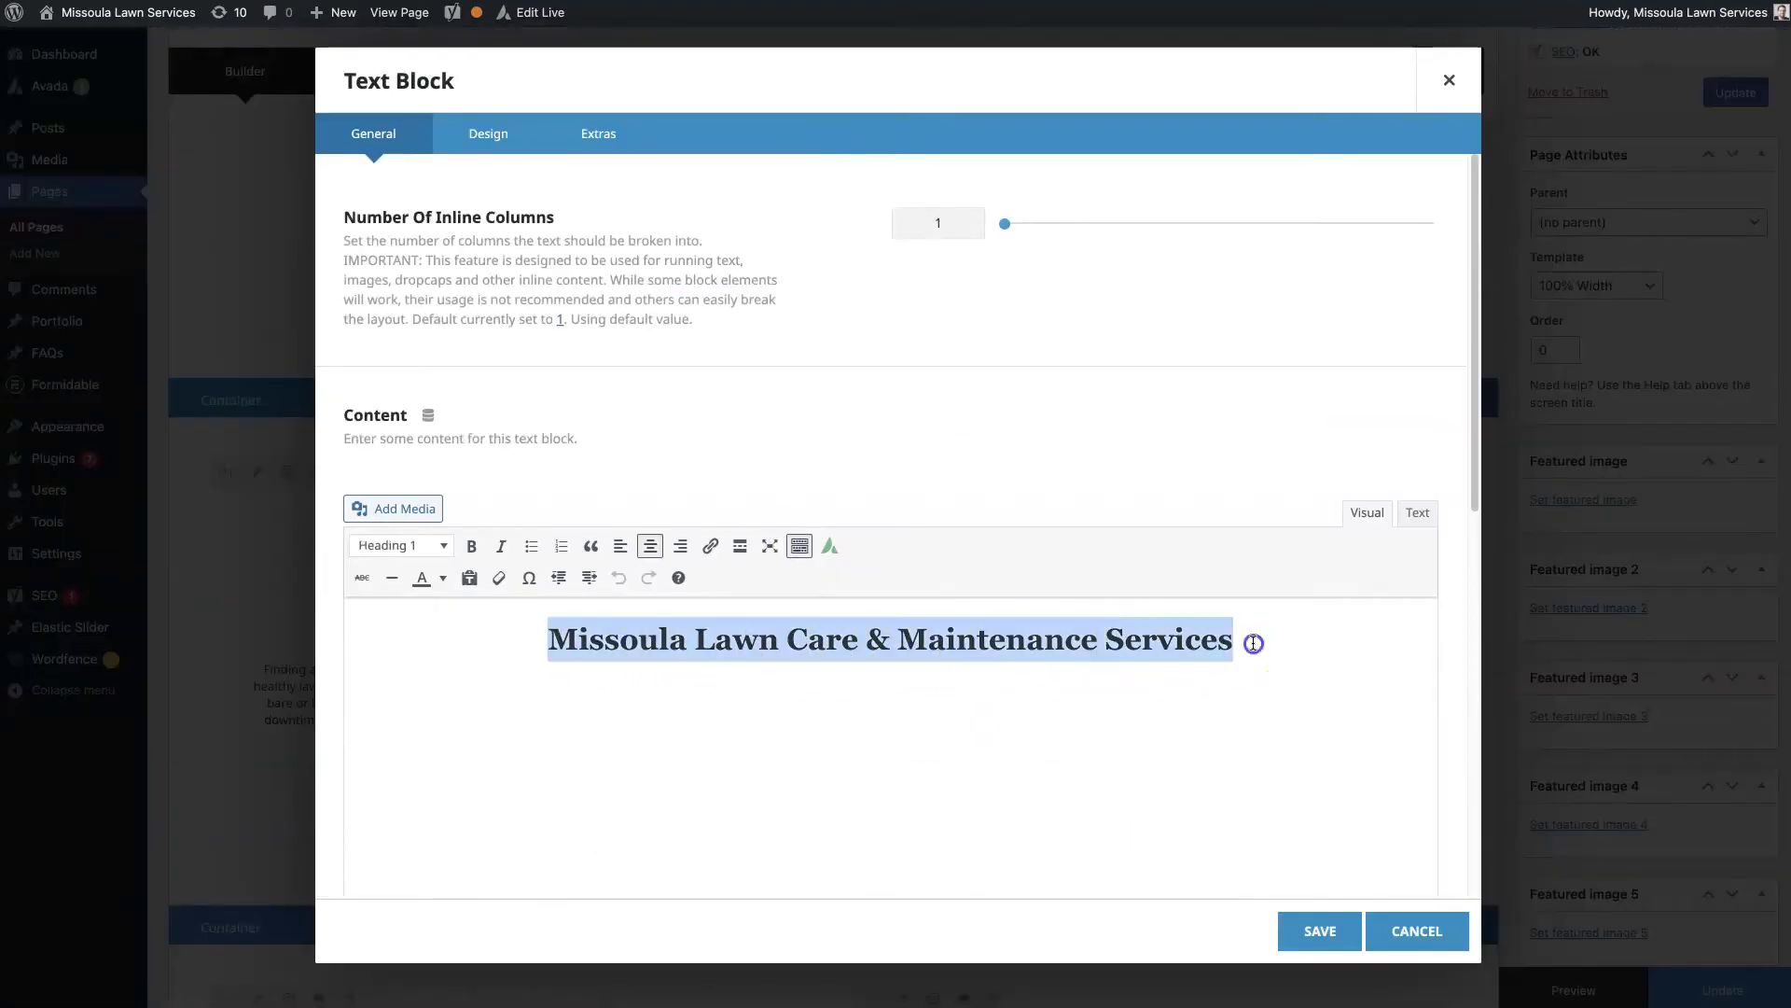
left_click(702, 695)
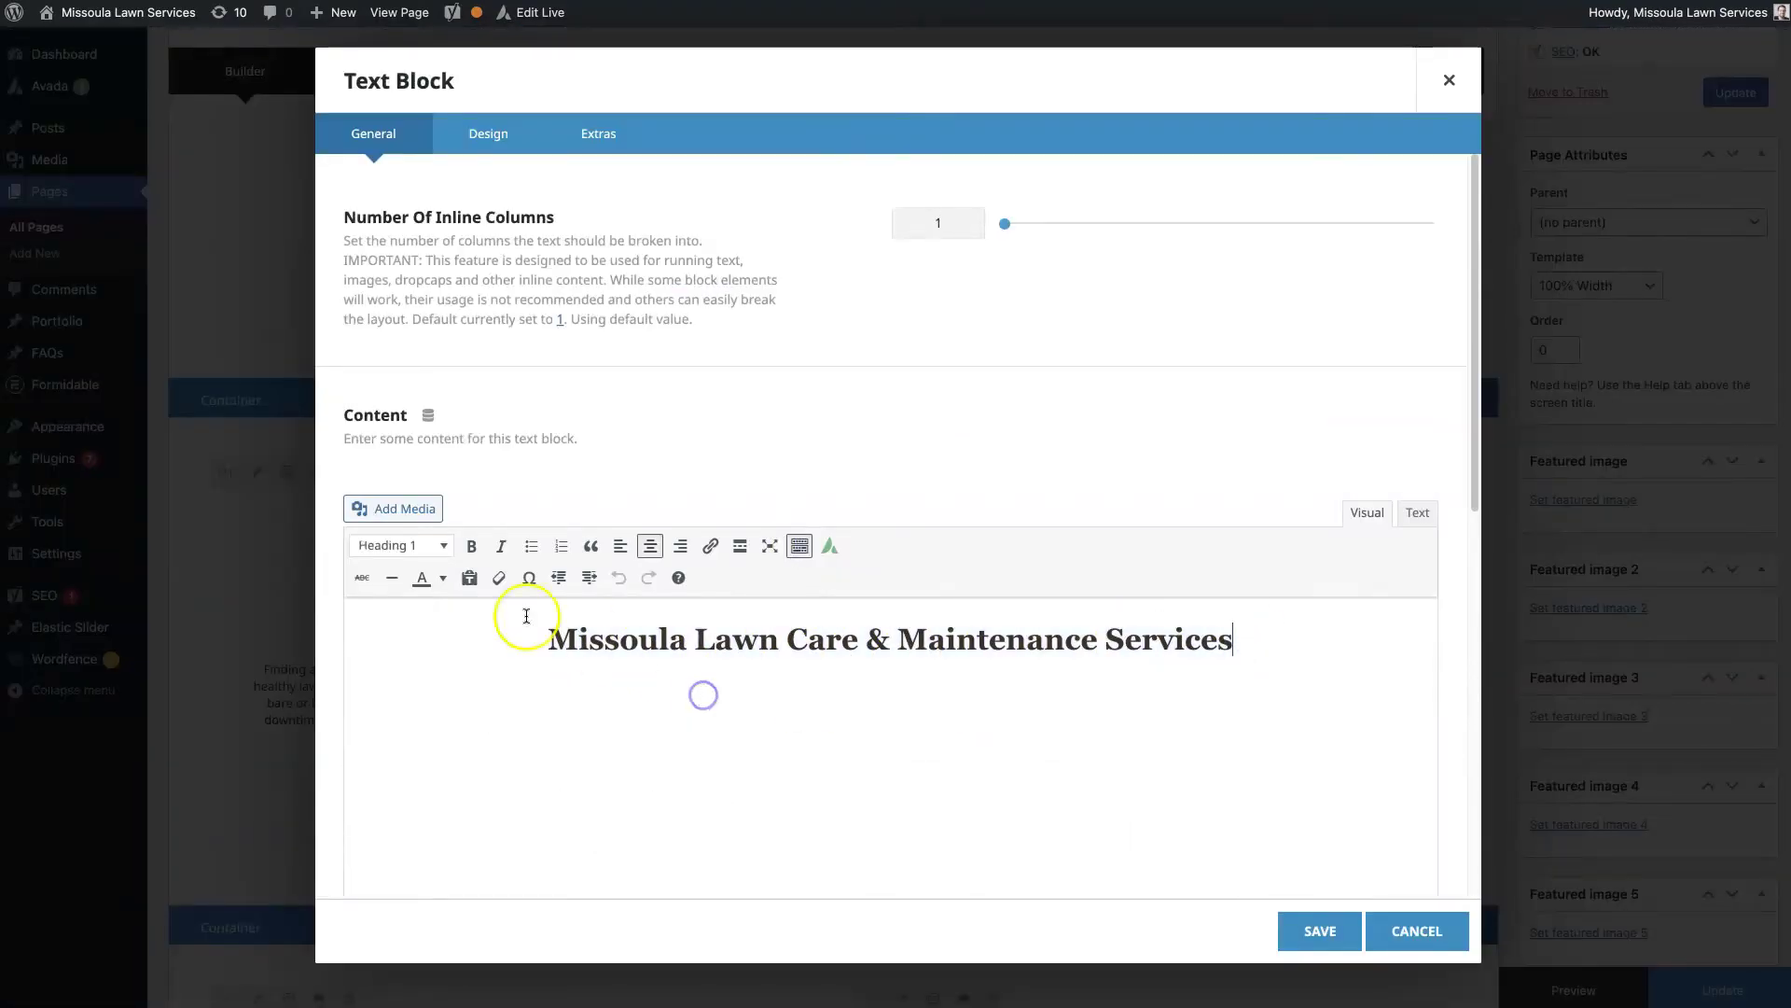
Switch the headline content to dynamic content and browse to the Page > Title source.
left_click(426, 417)
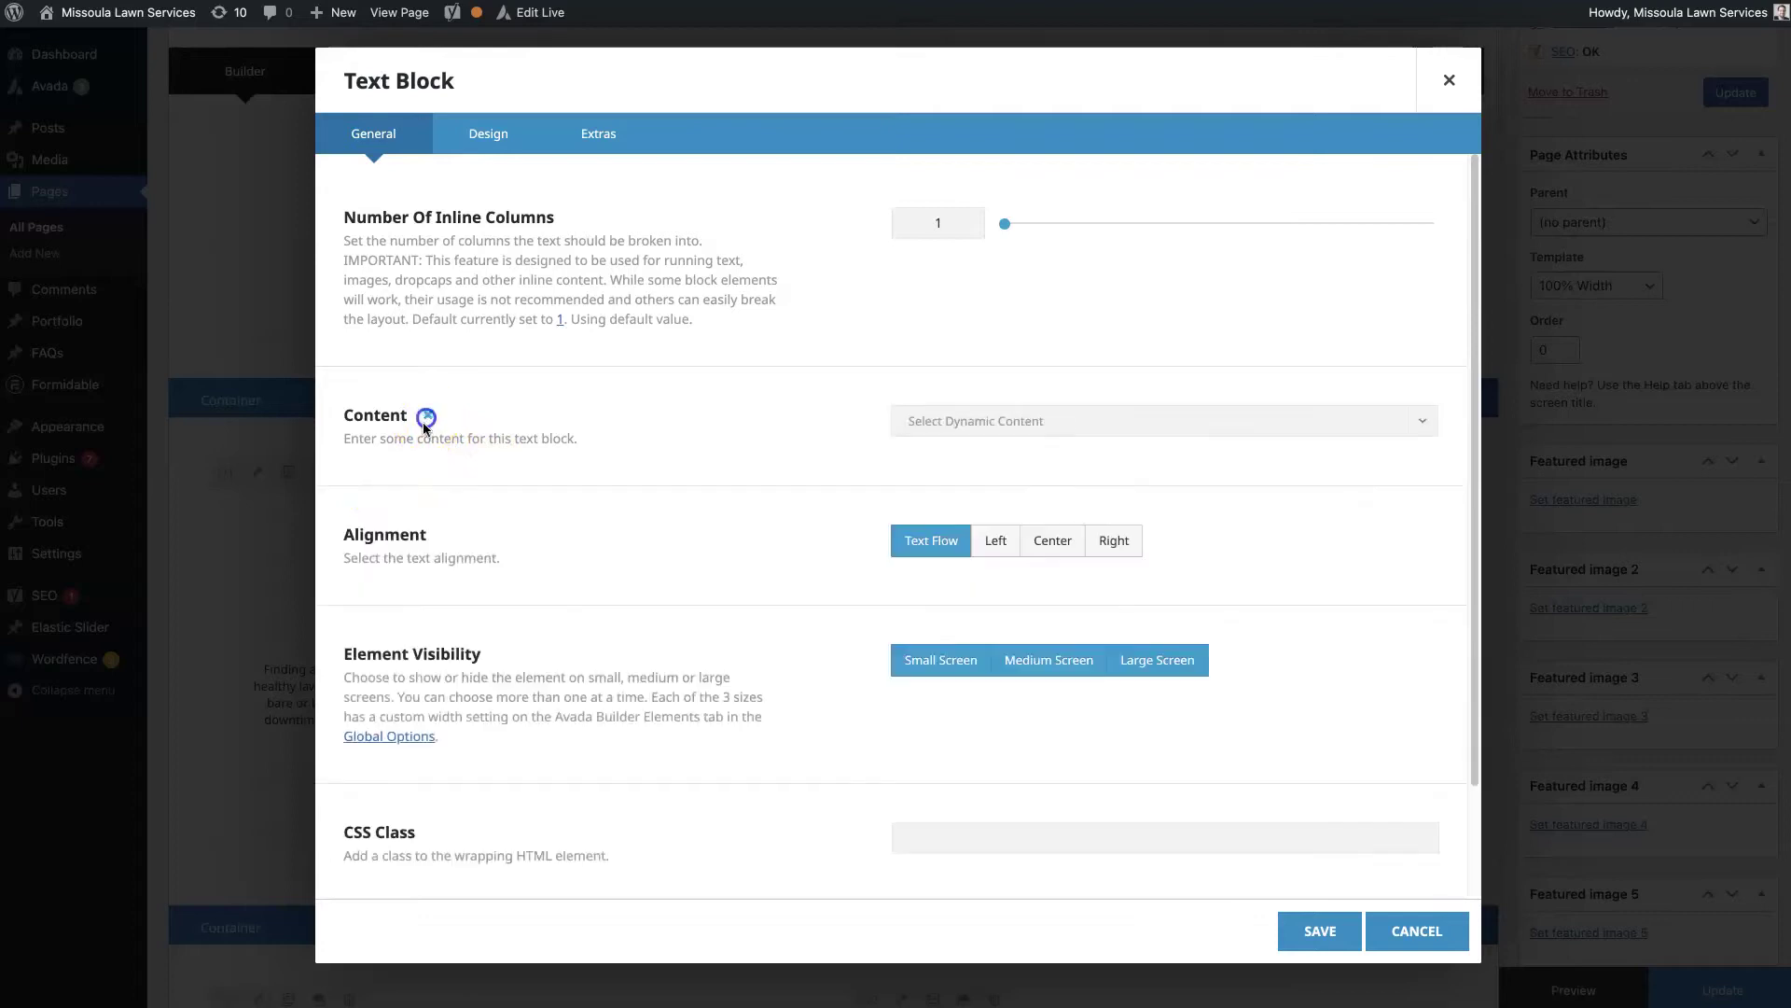
left_click(960, 422)
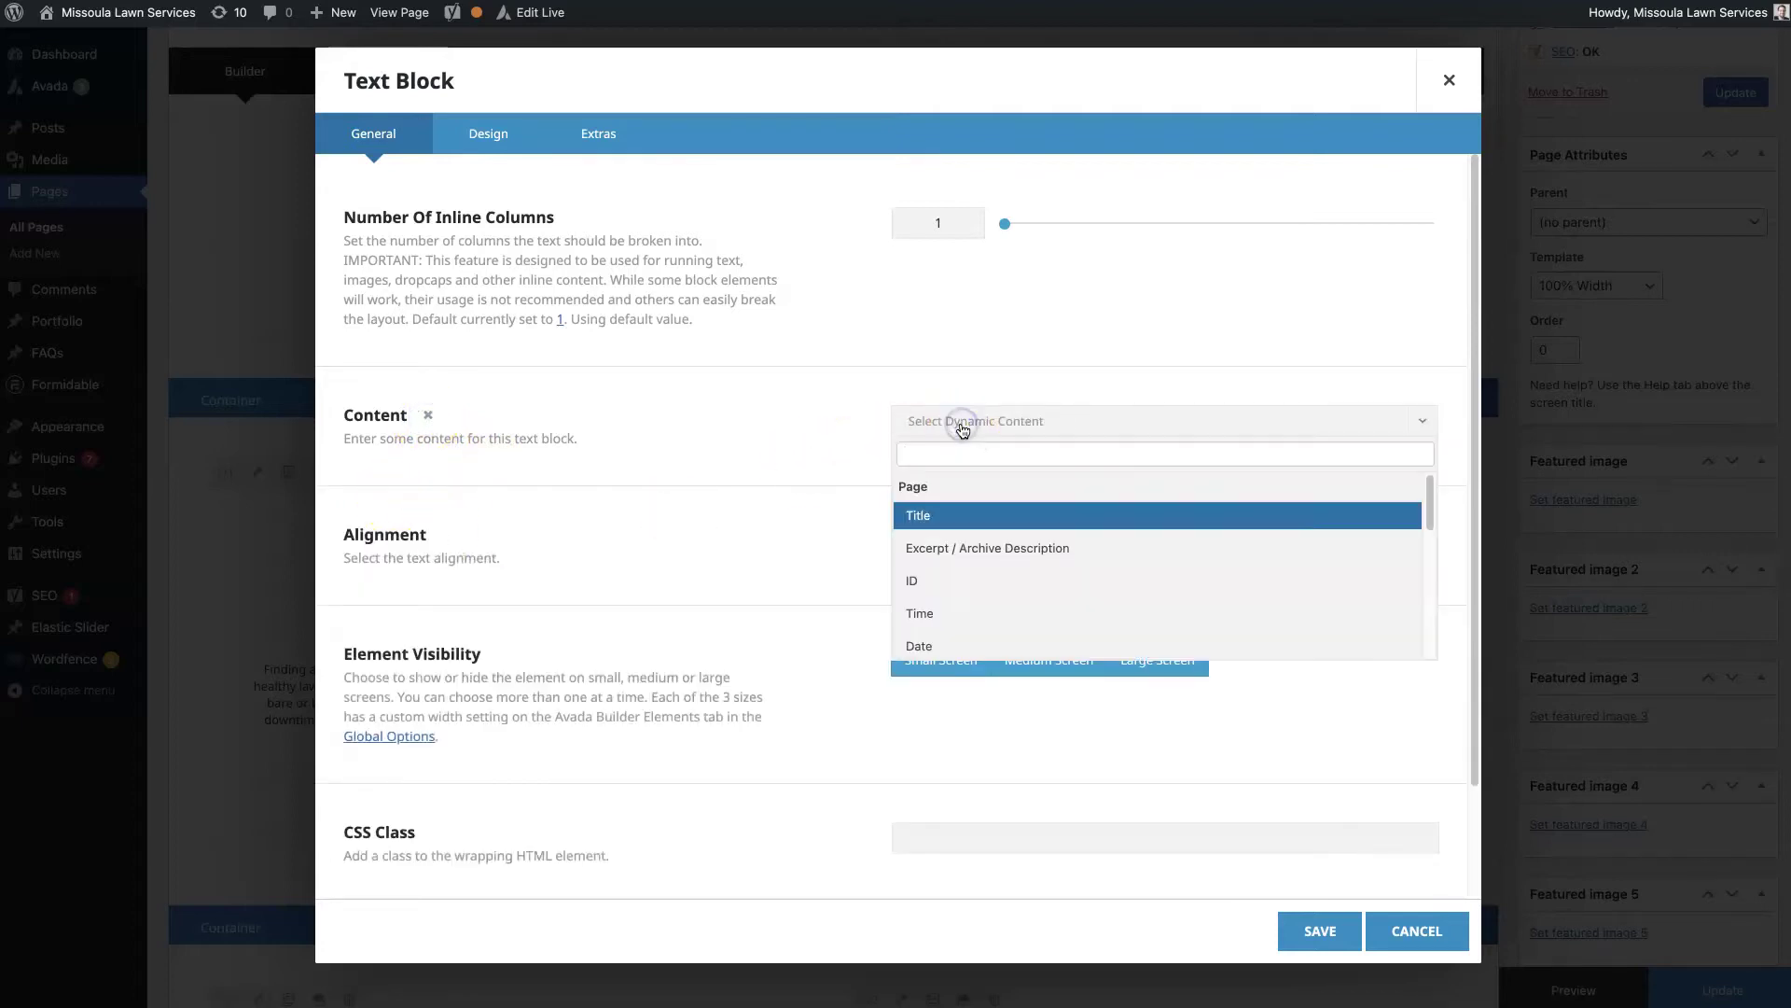
scroll(1039, 588, "down", 3)
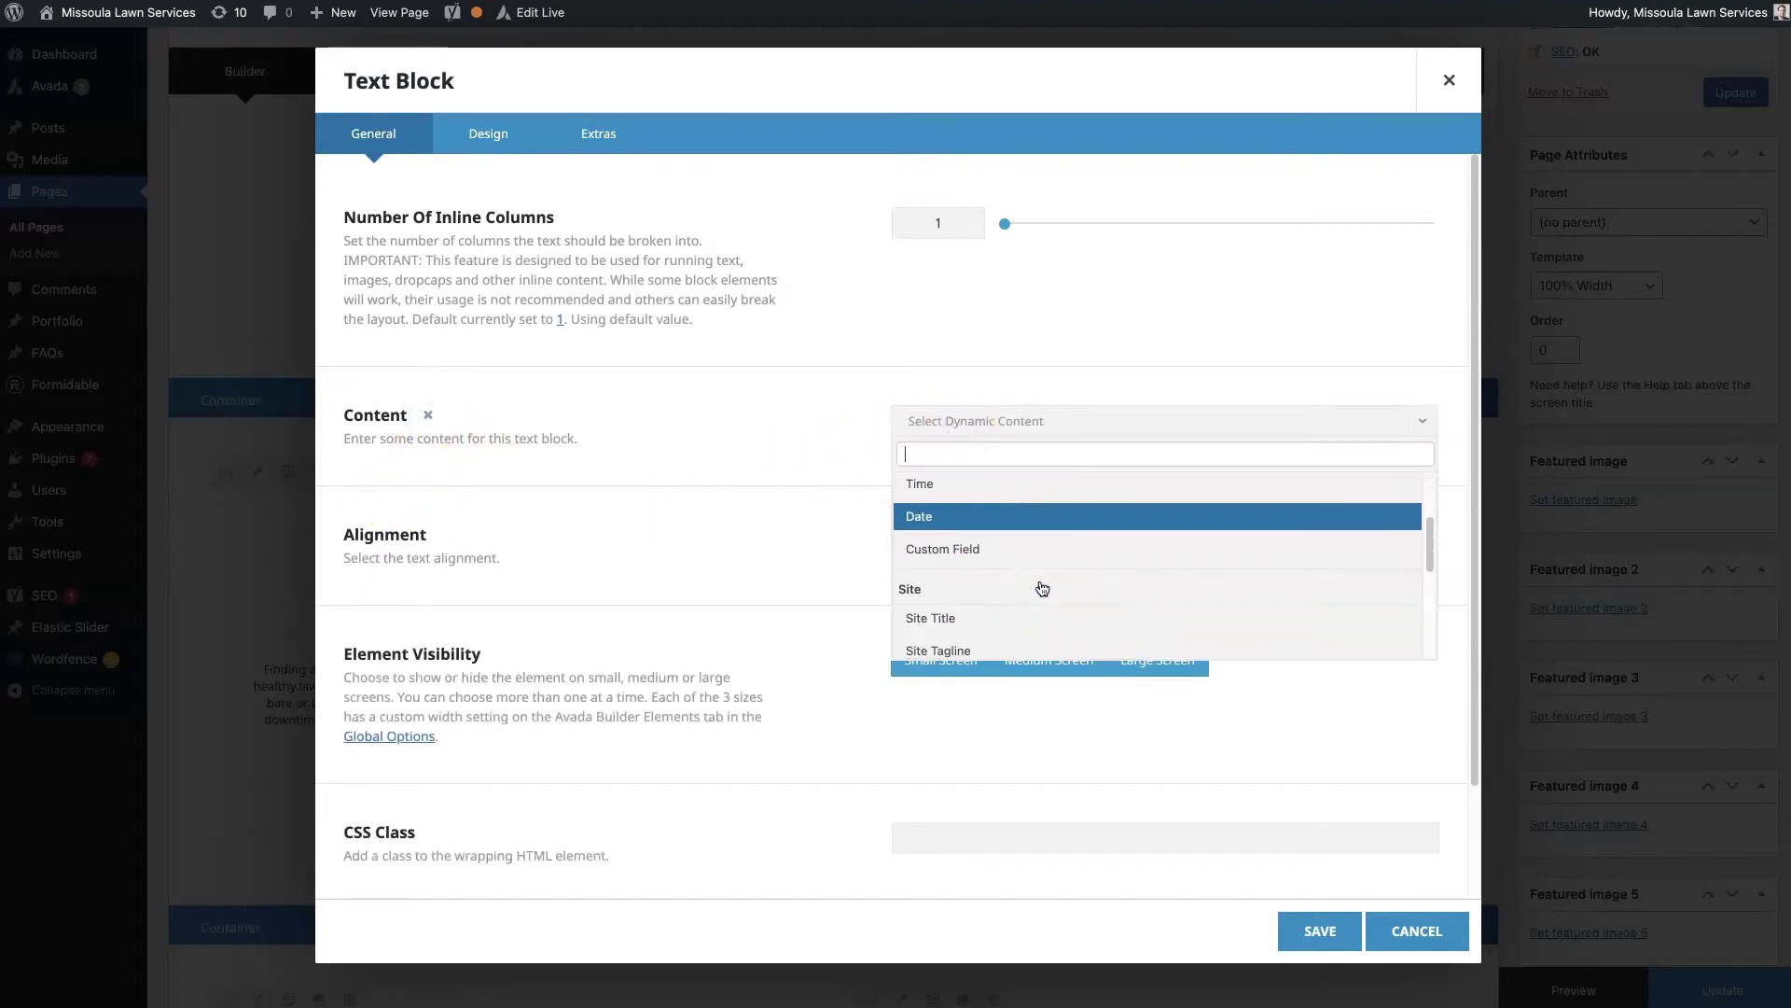
scroll(1042, 587, "down", 5)
left_click(1057, 619)
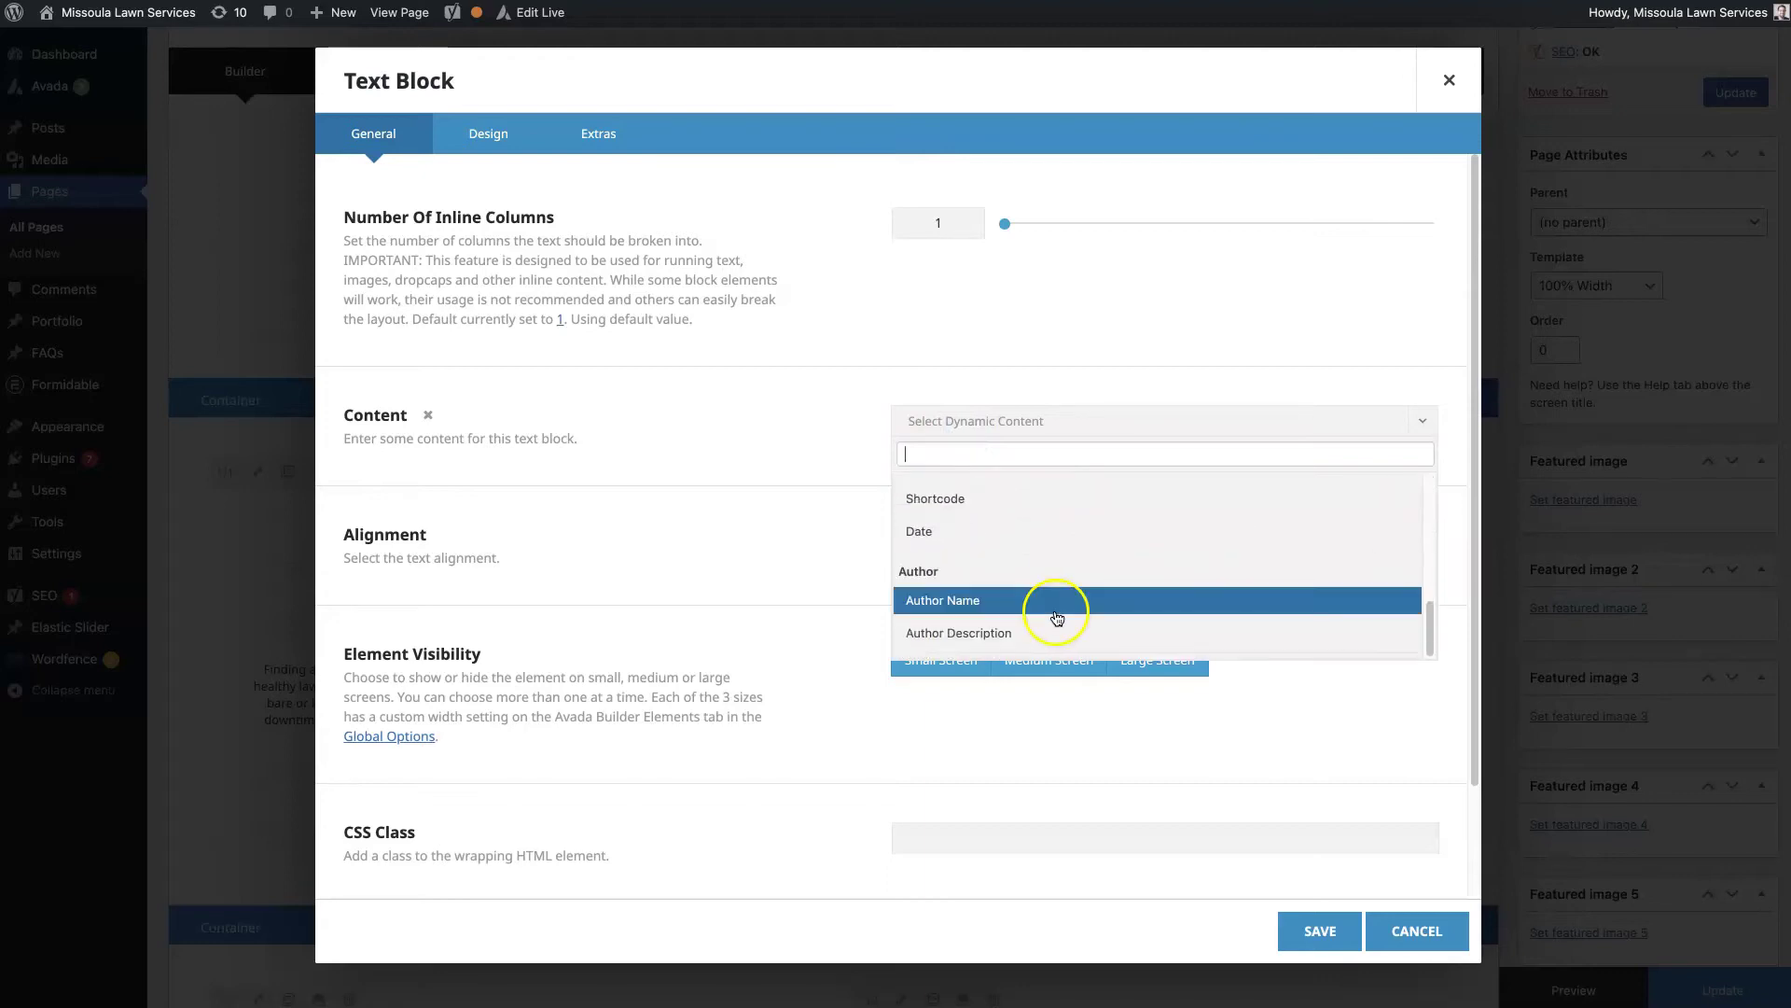
scroll(1054, 560, "up", 5)
Use the page Title as dynamic content with 123 before and after it, and save.
left_click(1024, 512)
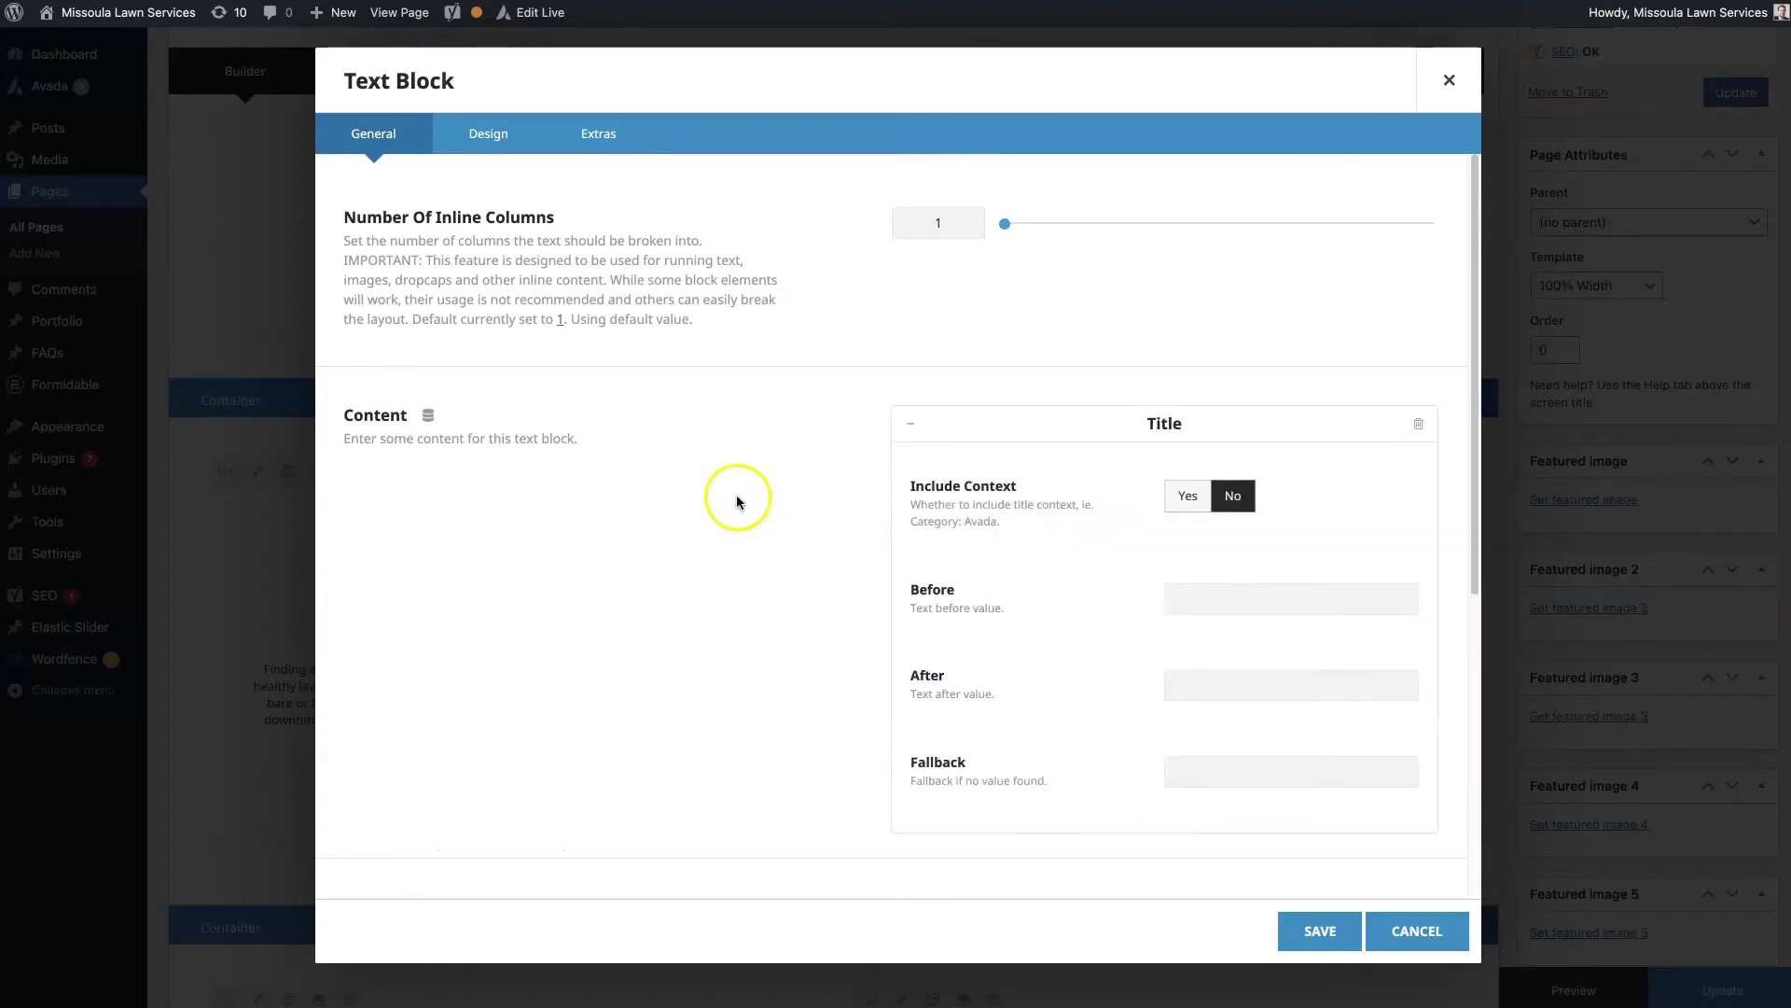
left_click(1321, 603)
type("3")
left_click(1088, 719)
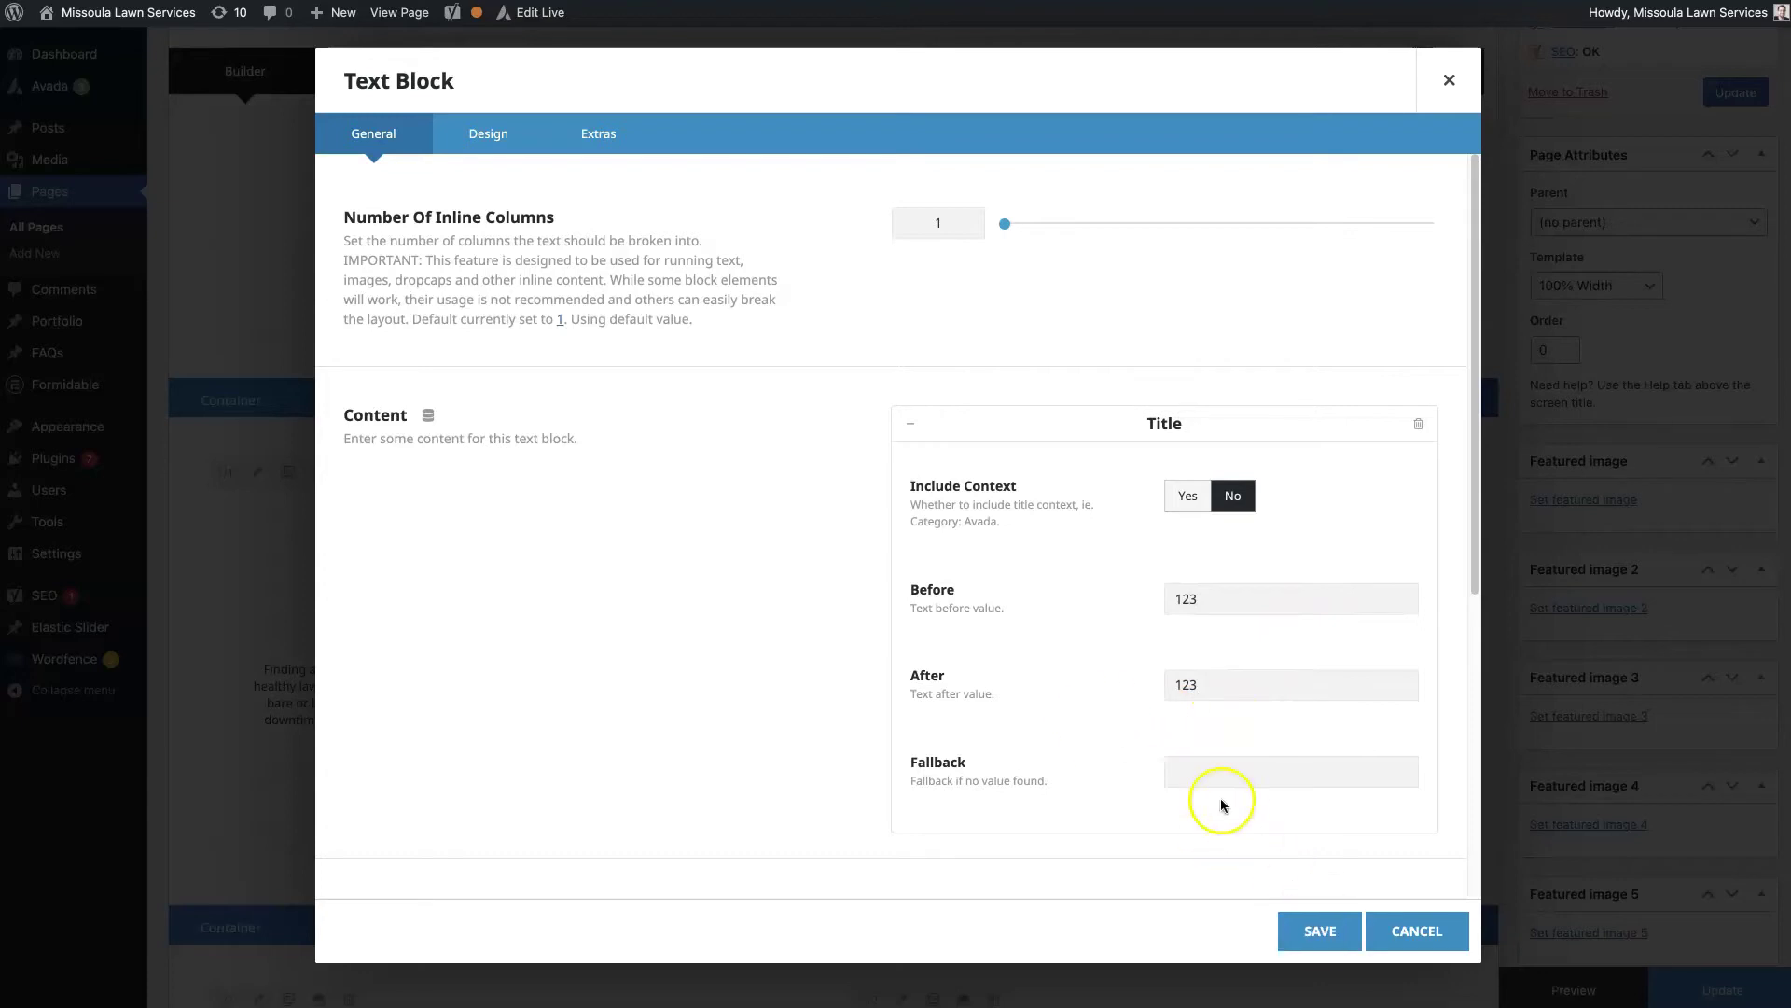
left_click(1206, 771)
left_click(1319, 930)
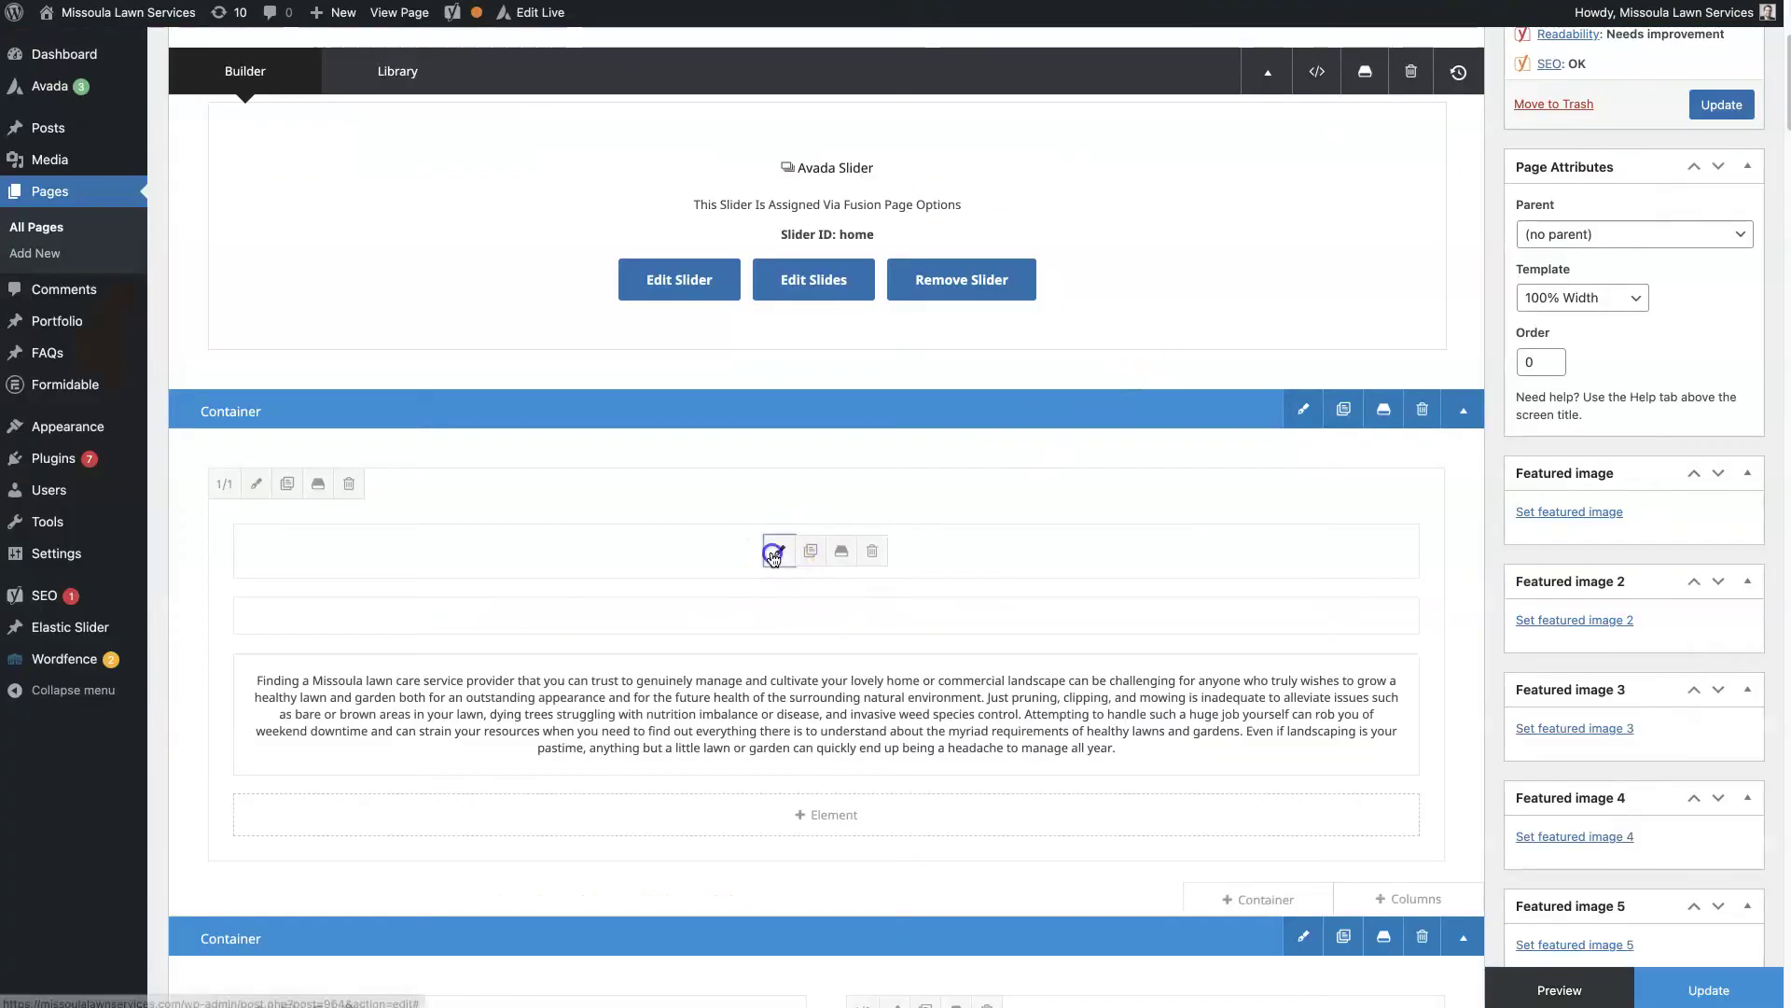
Center the headline block with 50px red-pink text, save it, and preview the page.
left_click(772, 554)
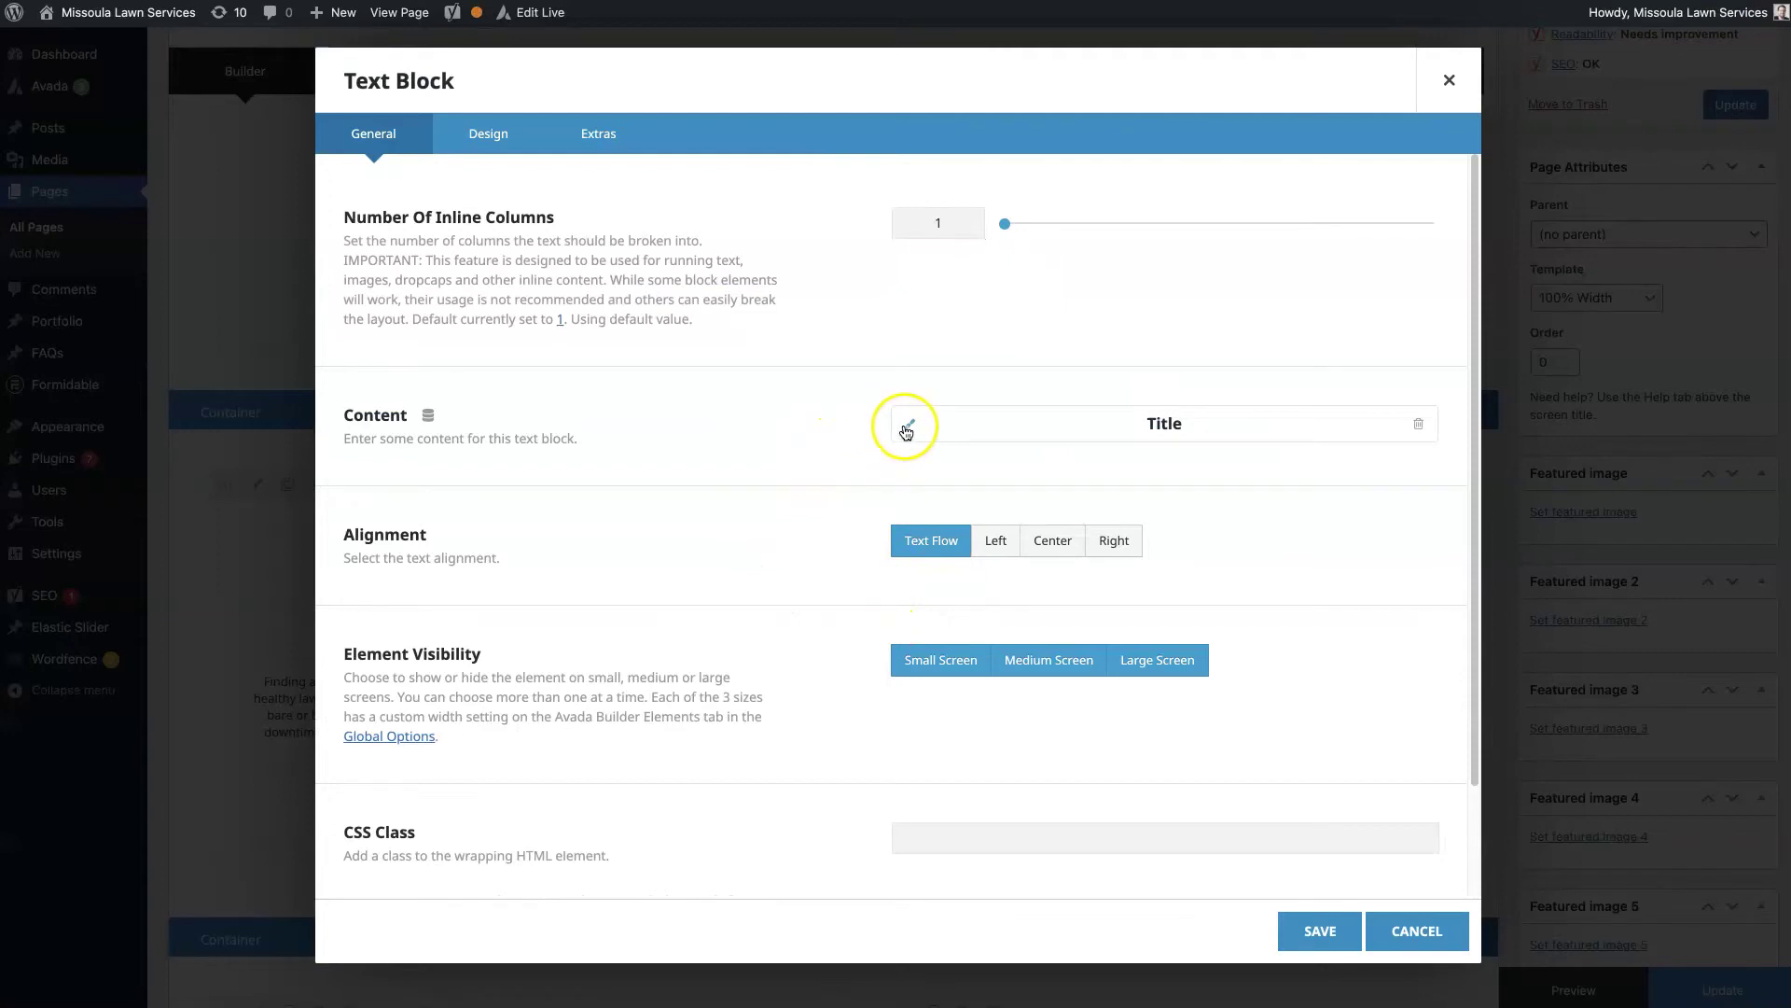
left_click(1052, 541)
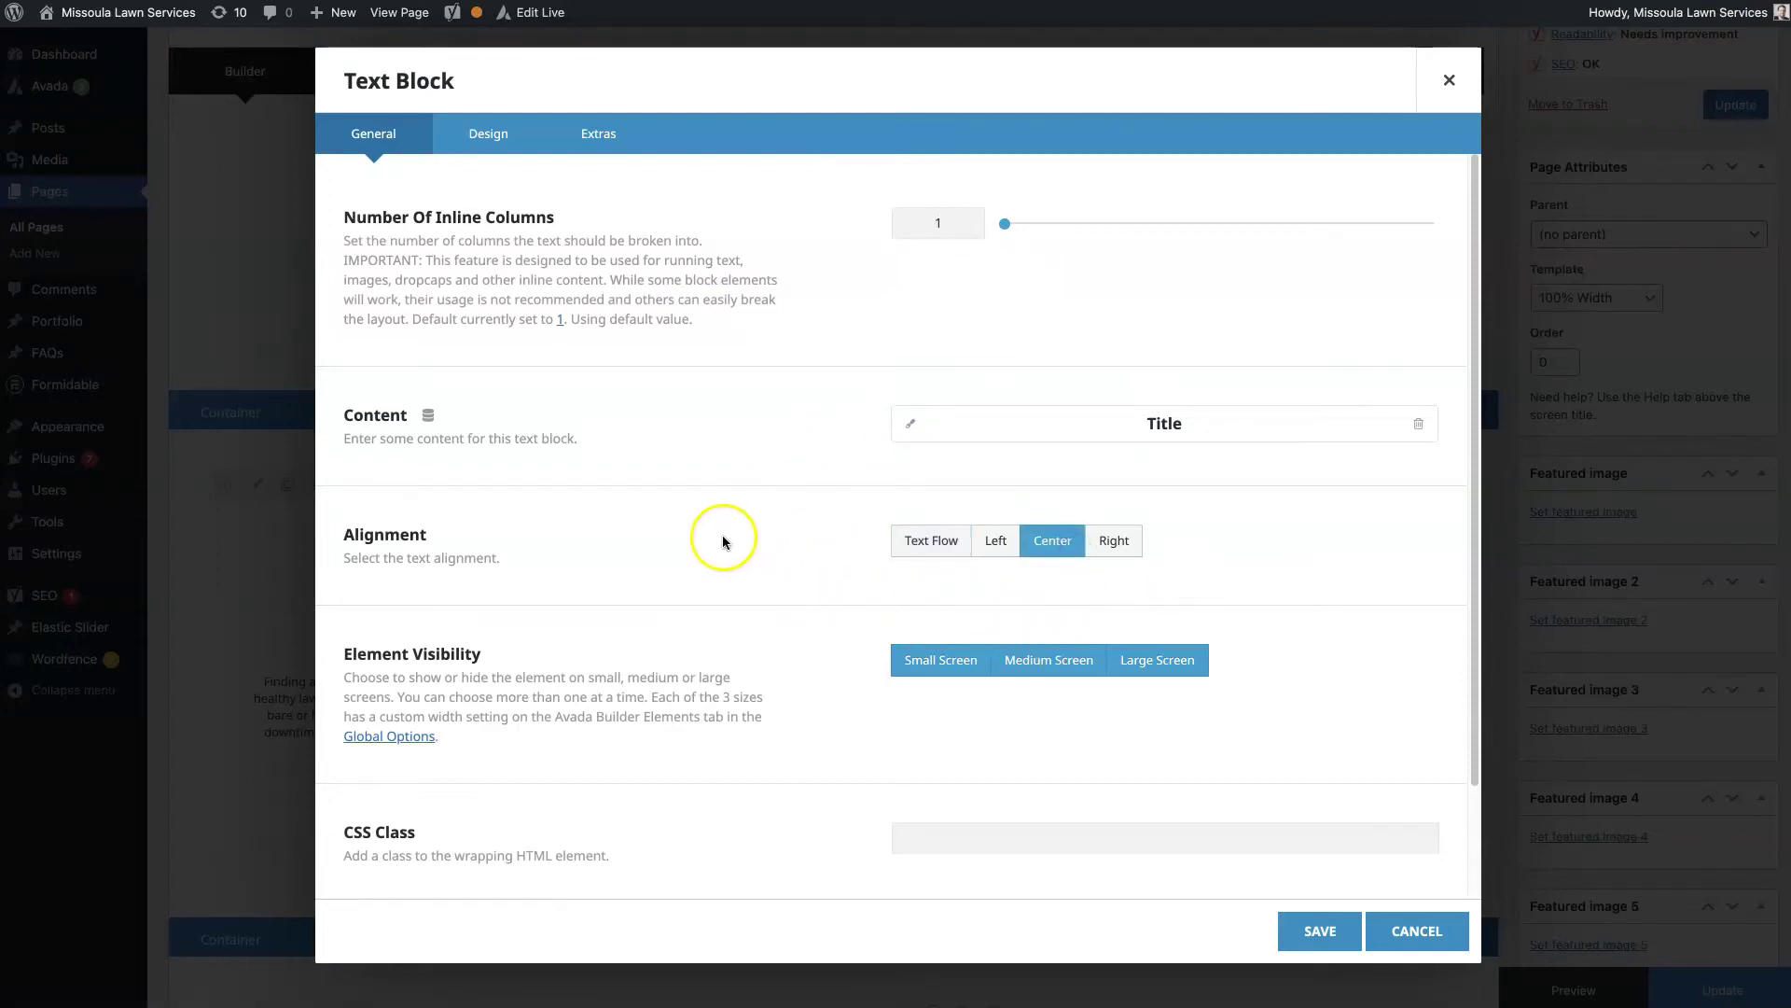
left_click(491, 138)
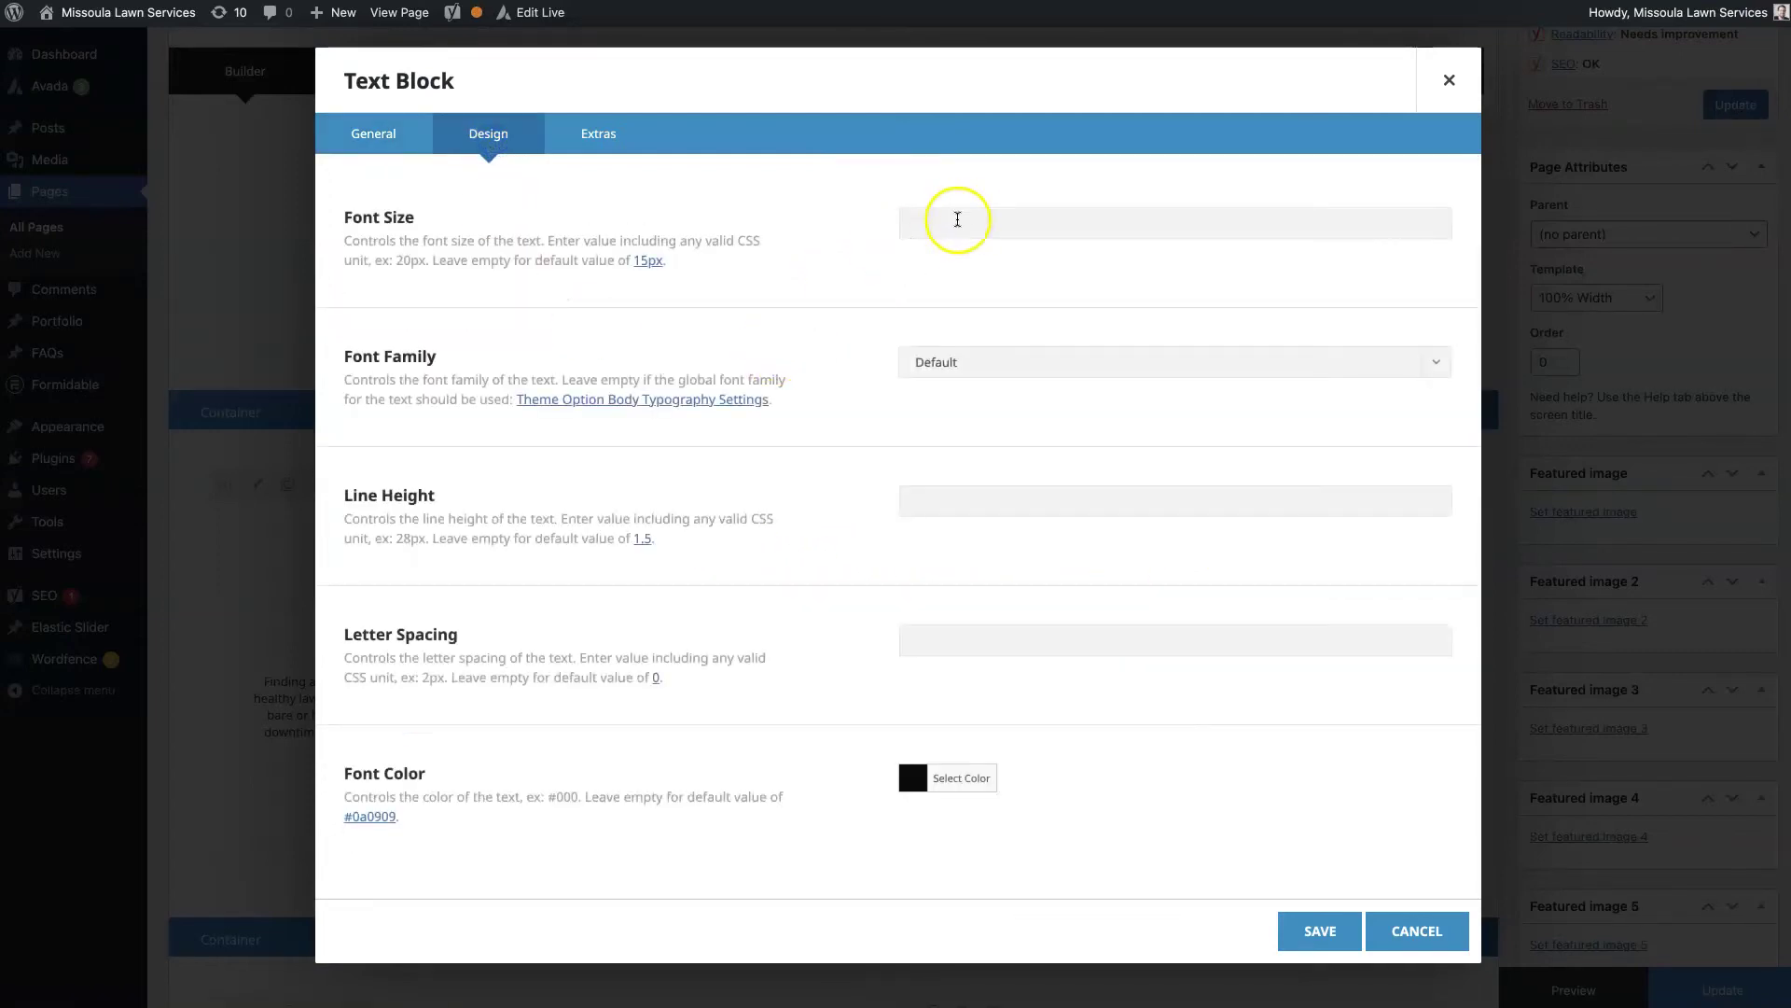
left_click(957, 220)
left_click(953, 291)
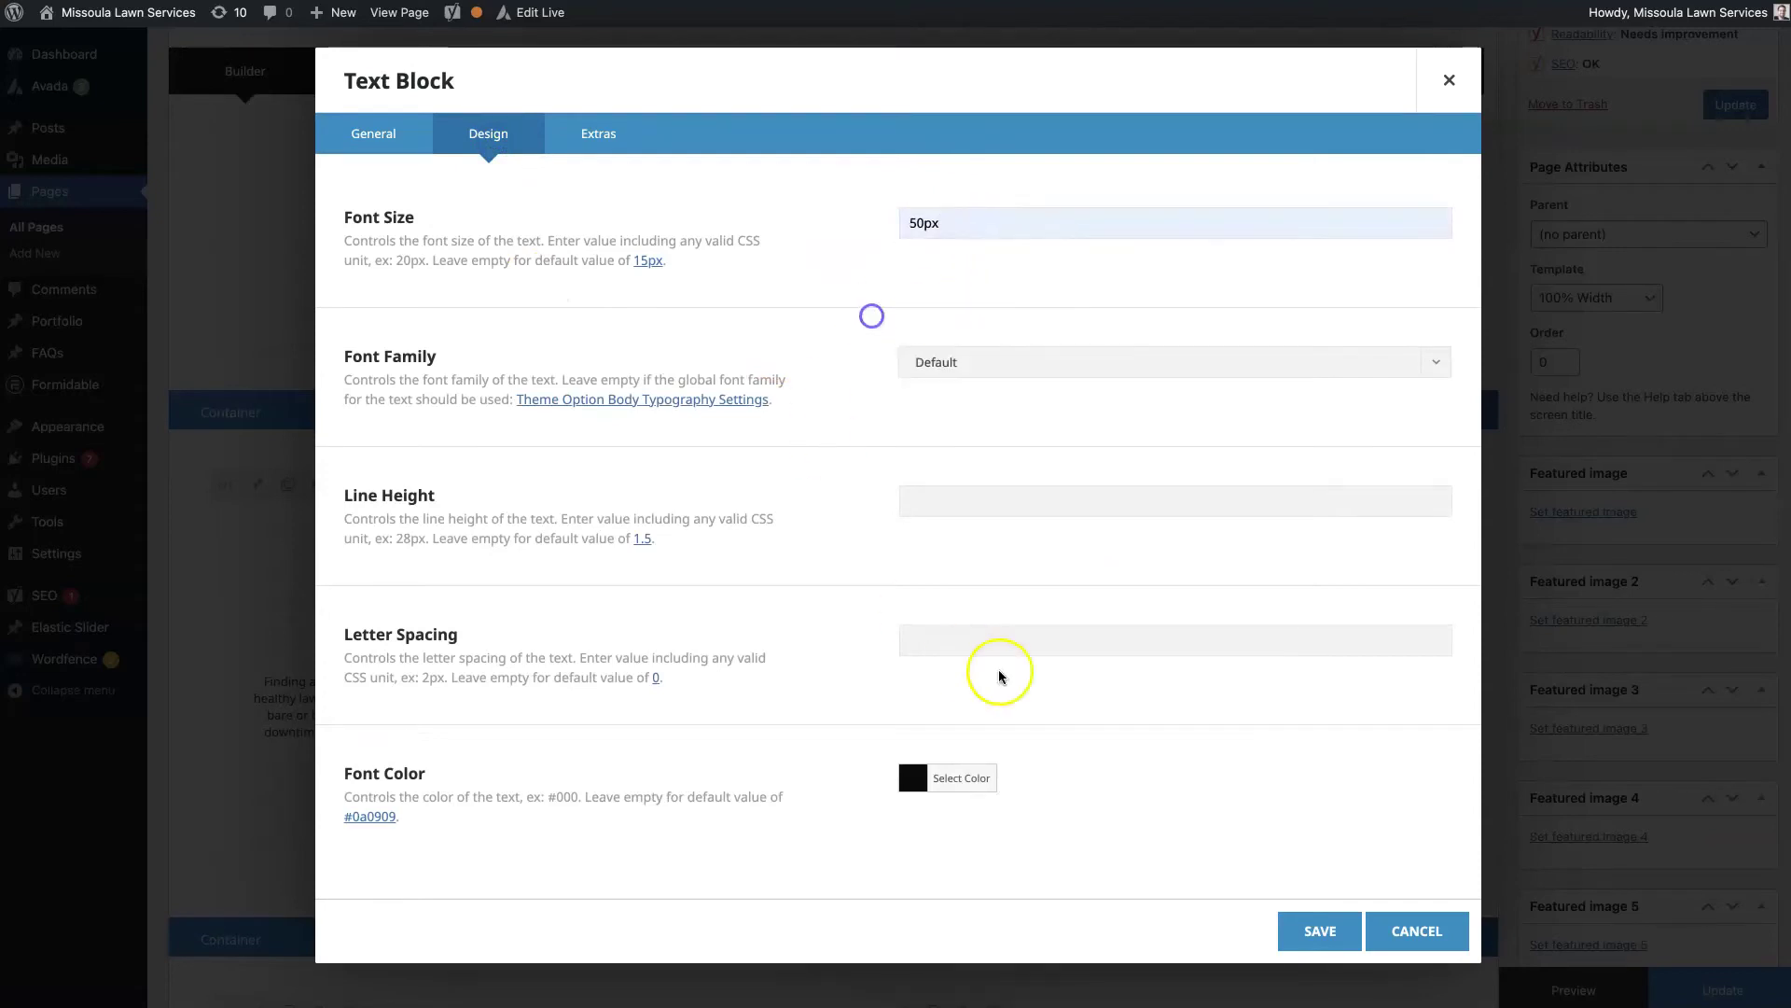
left_click(909, 782)
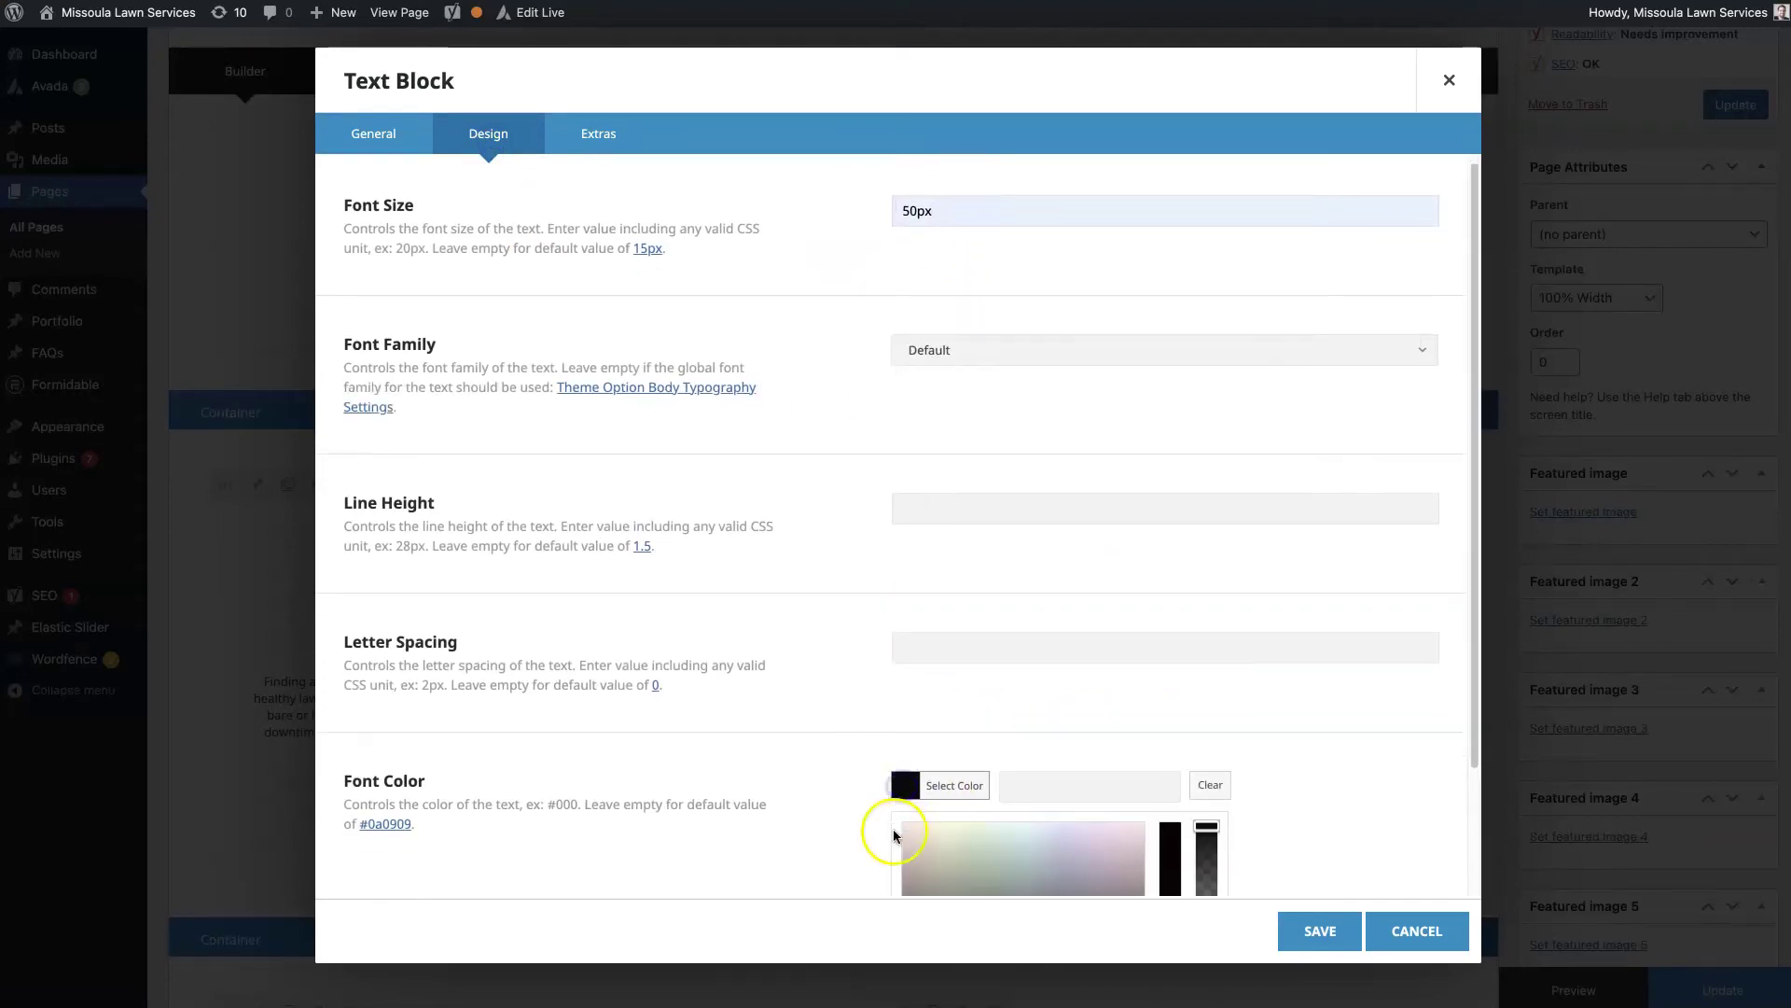
scroll(933, 840, "down", 2)
left_click(971, 850)
left_click(1305, 923)
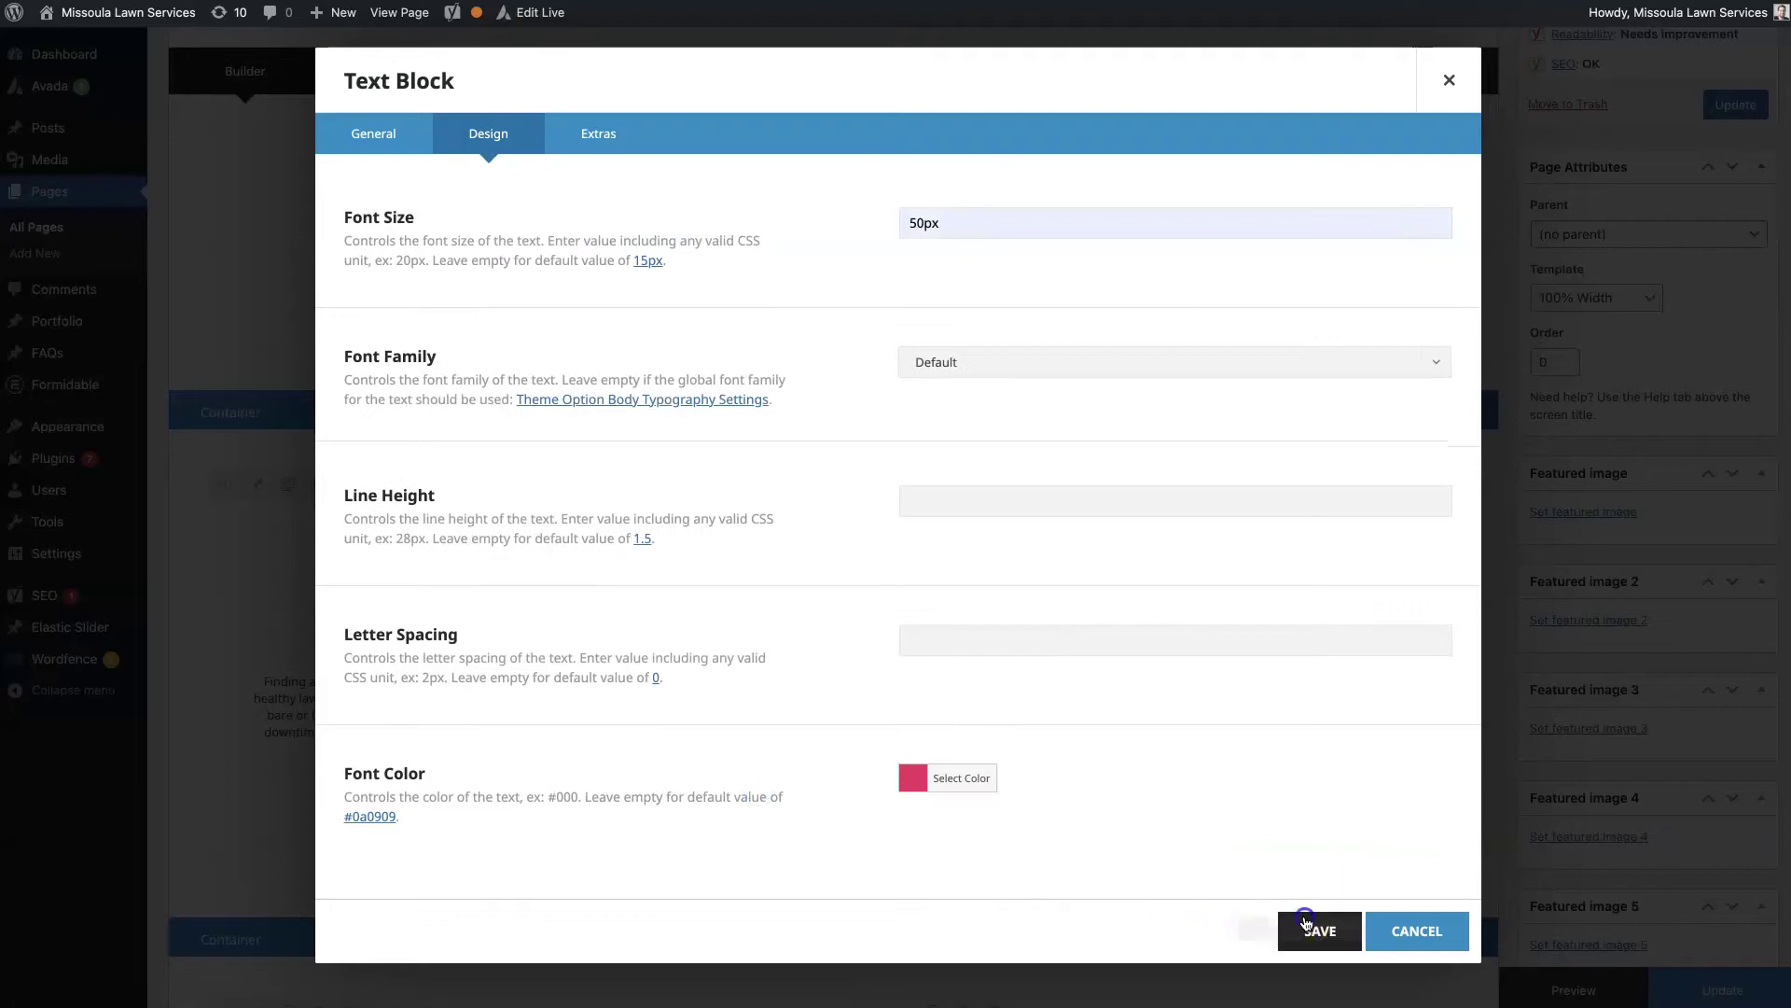
left_click(1548, 986)
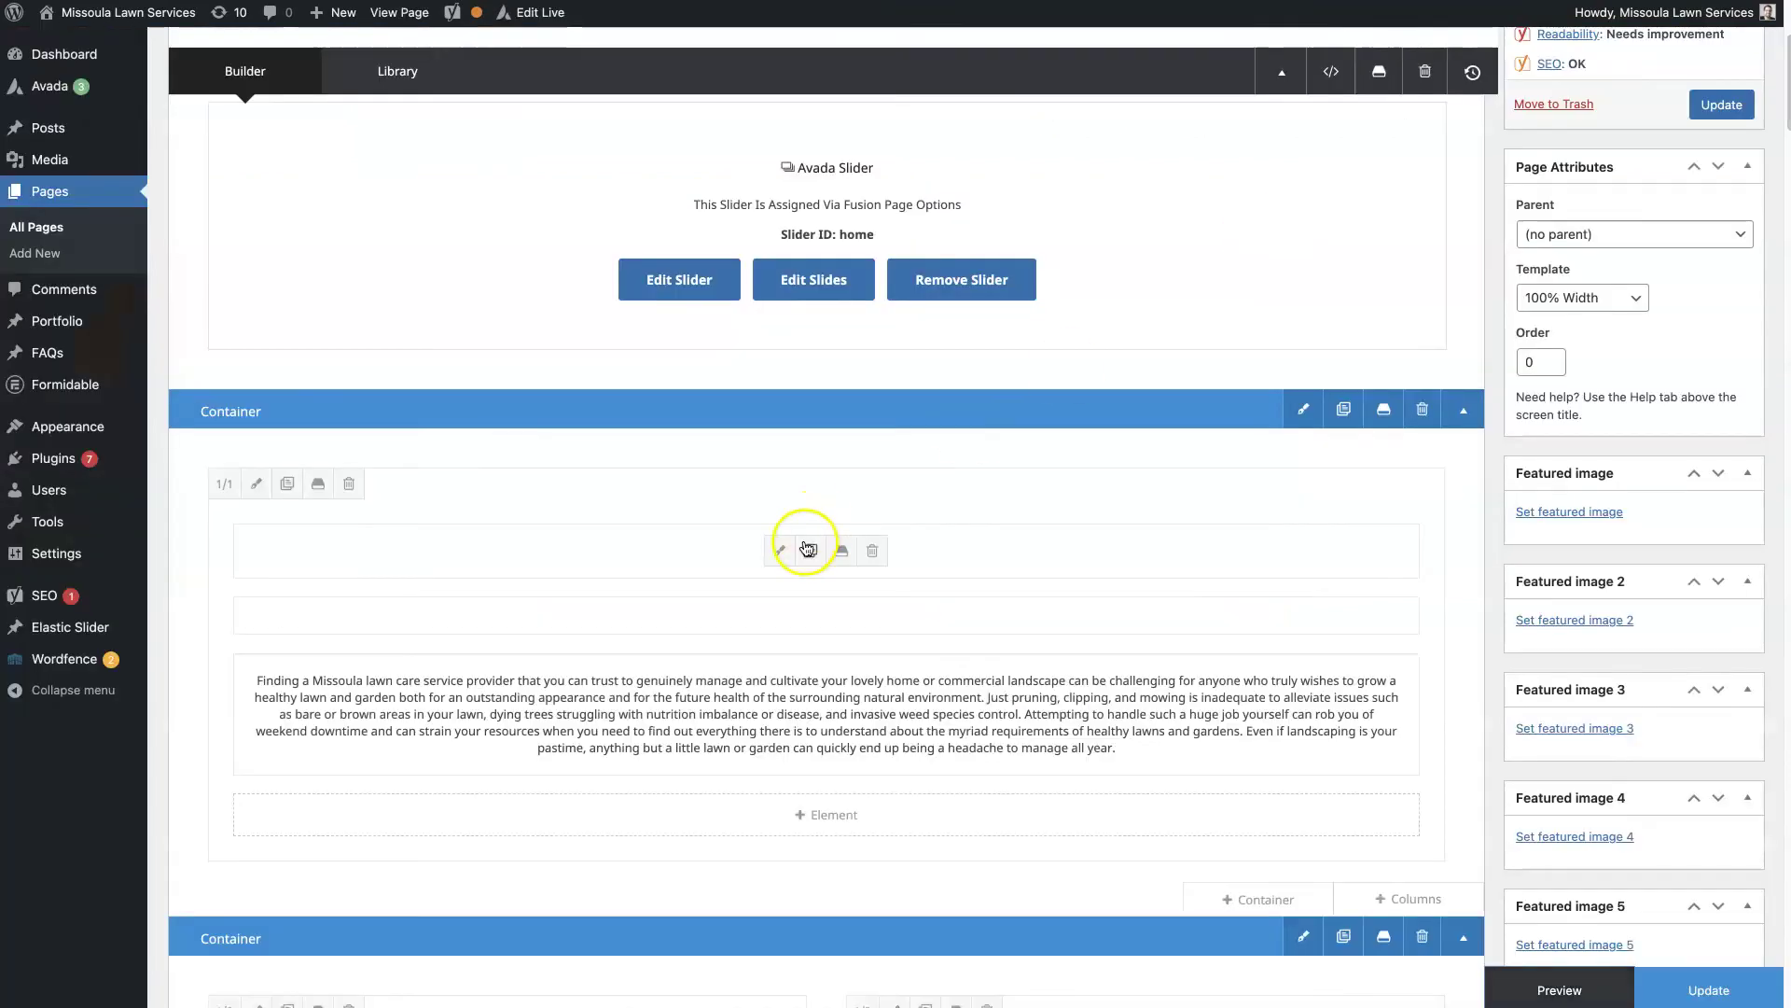
Browse the paragraph block's dynamic content sources, then close the dialog without saving.
left_click(779, 528)
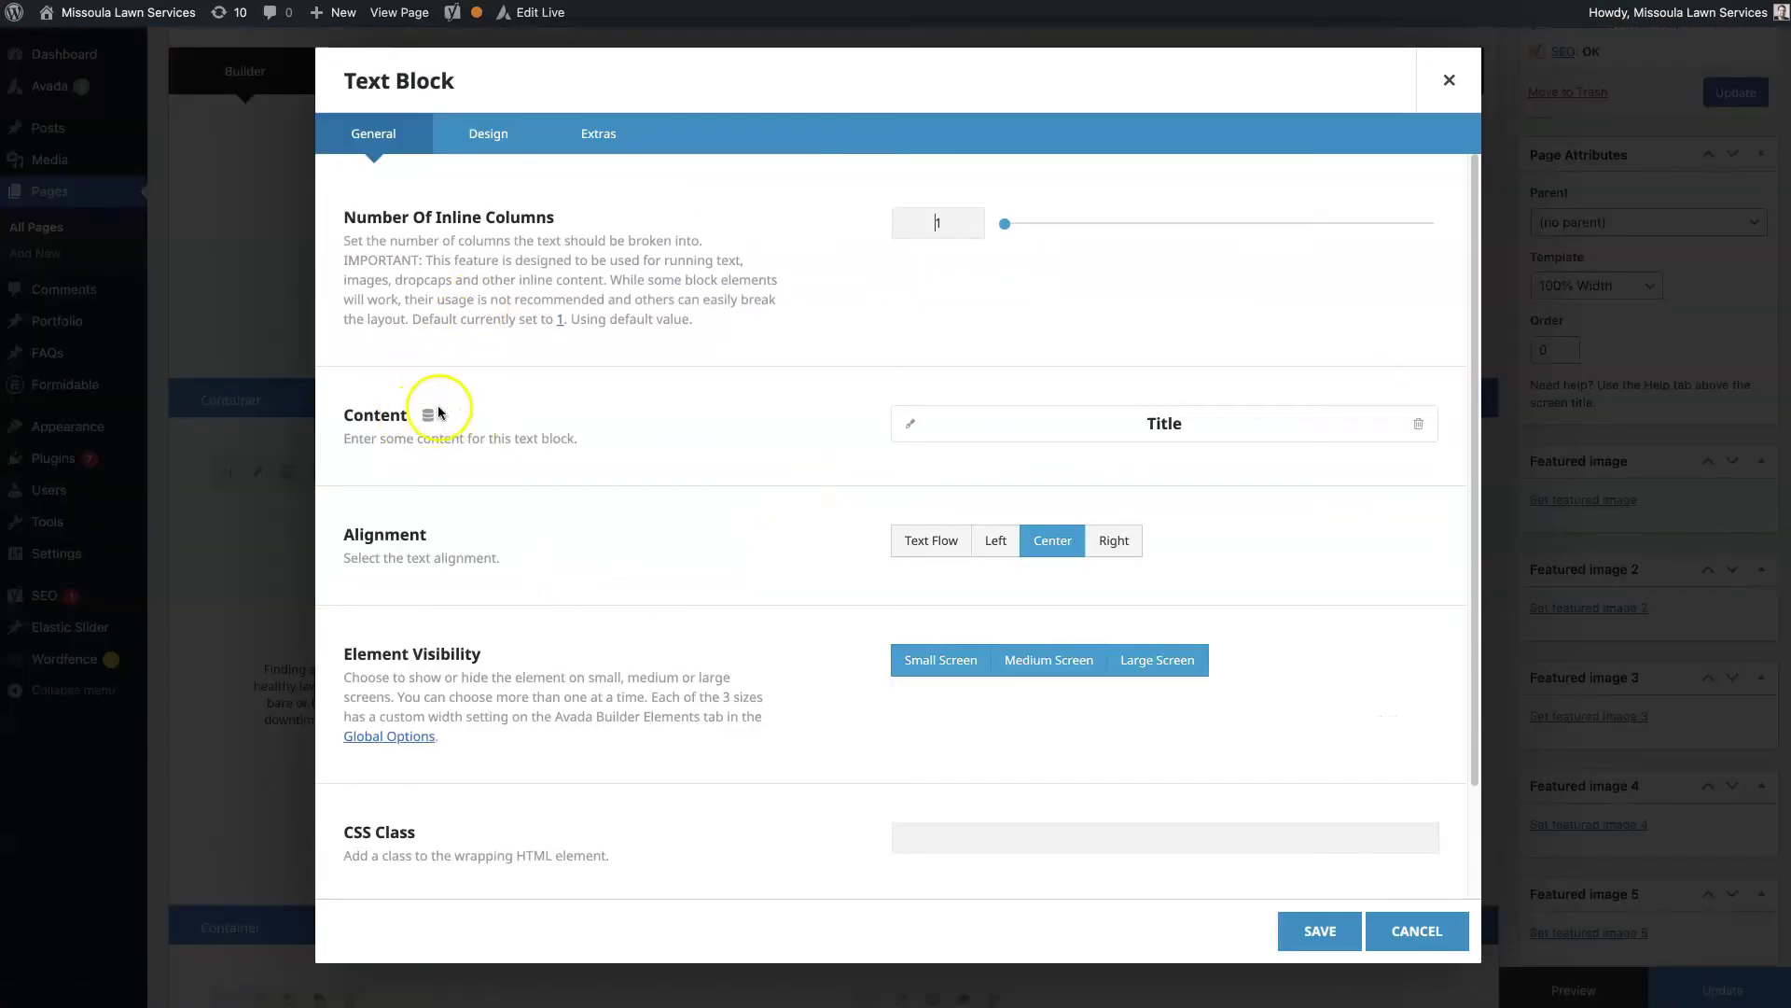
left_click(1417, 930)
left_click(780, 628)
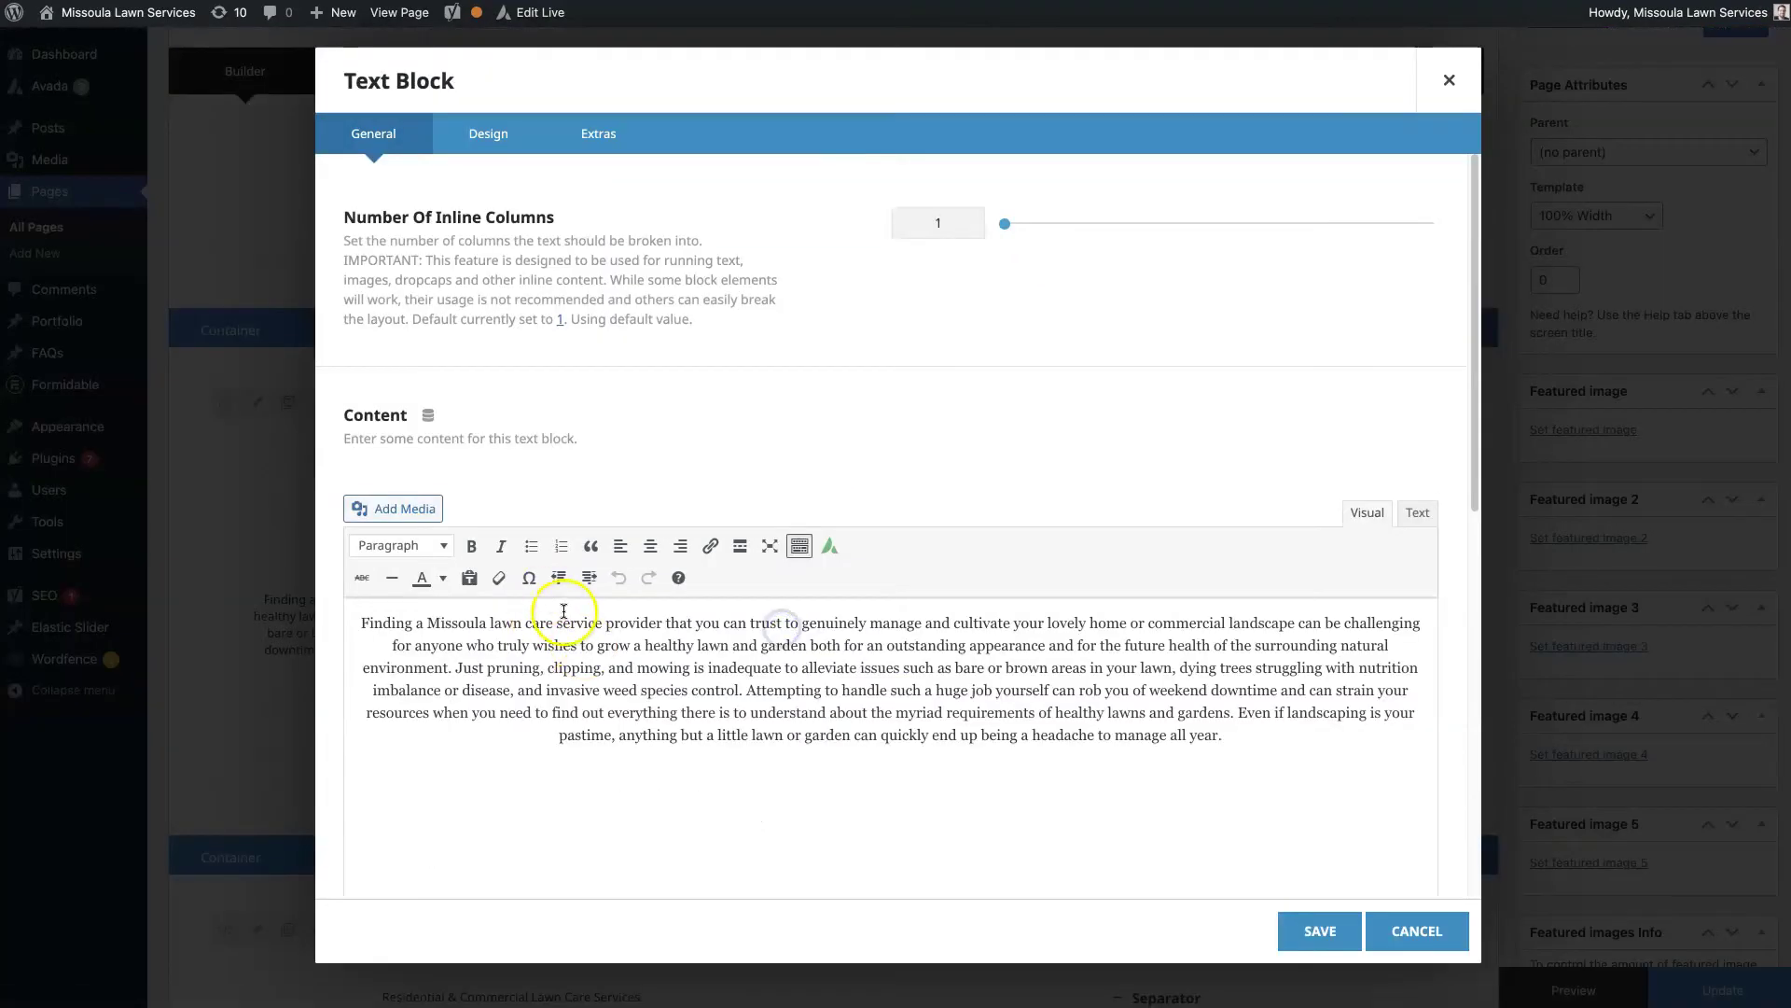
left_click(431, 418)
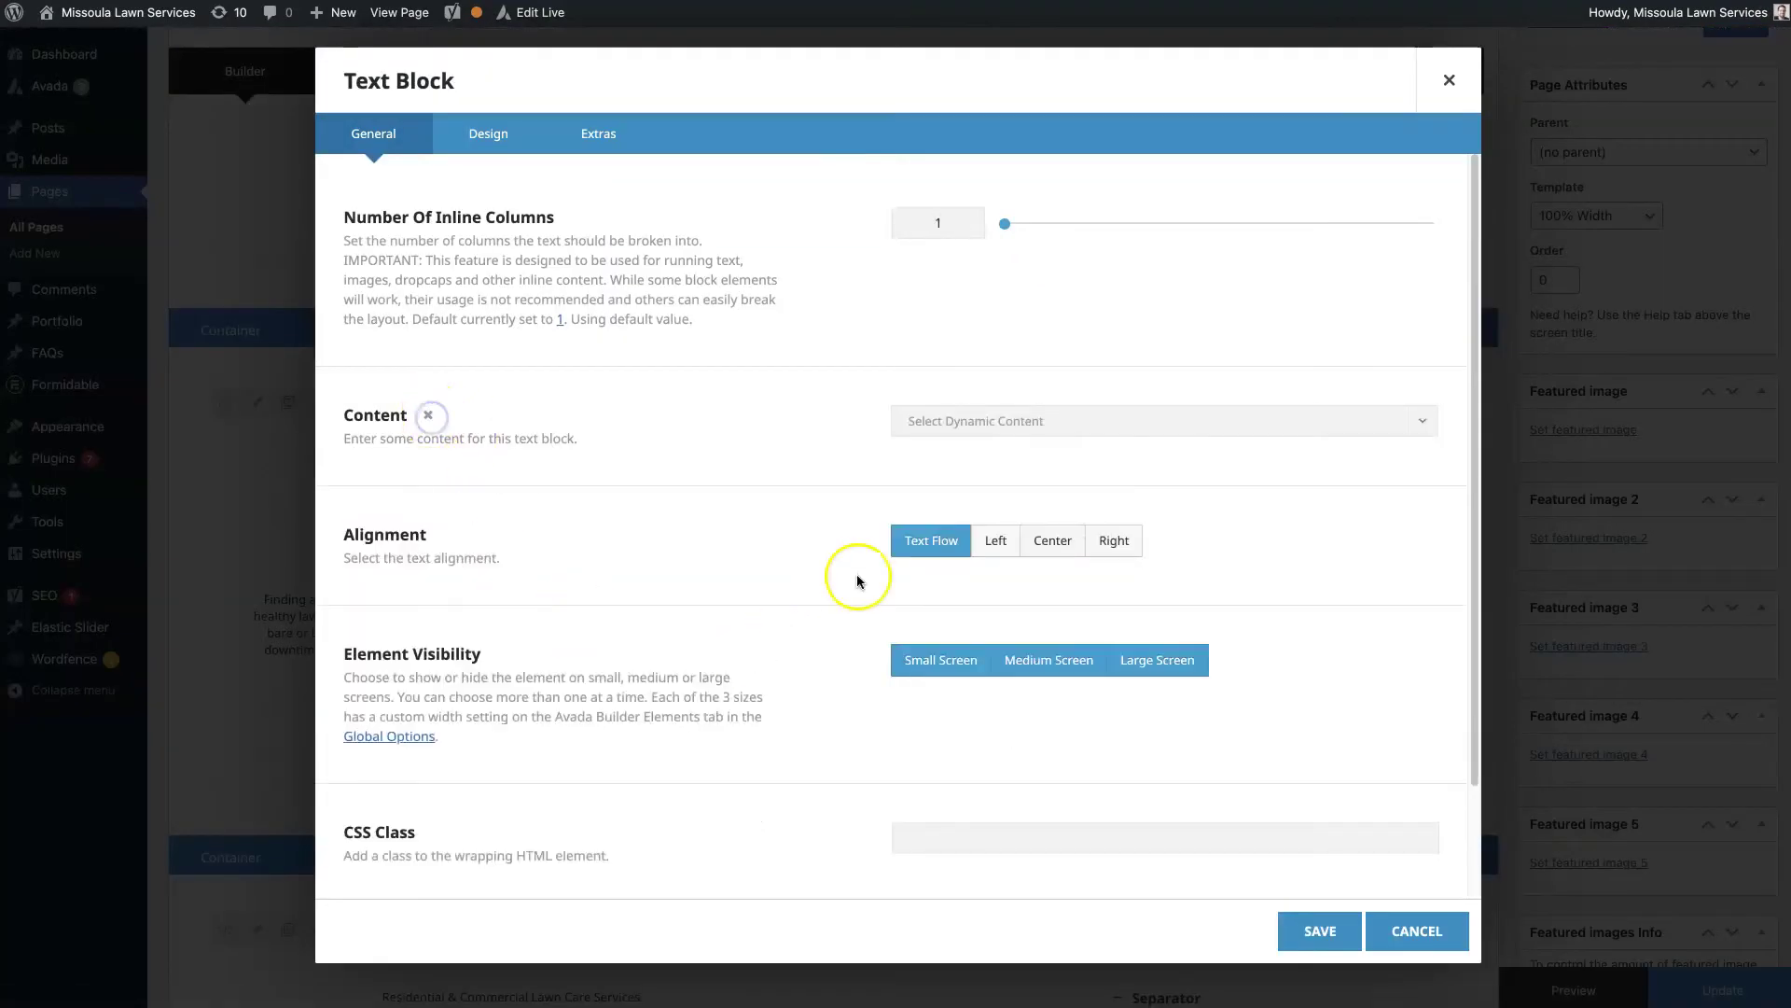
left_click(971, 416)
scroll(1120, 565, "down", 3)
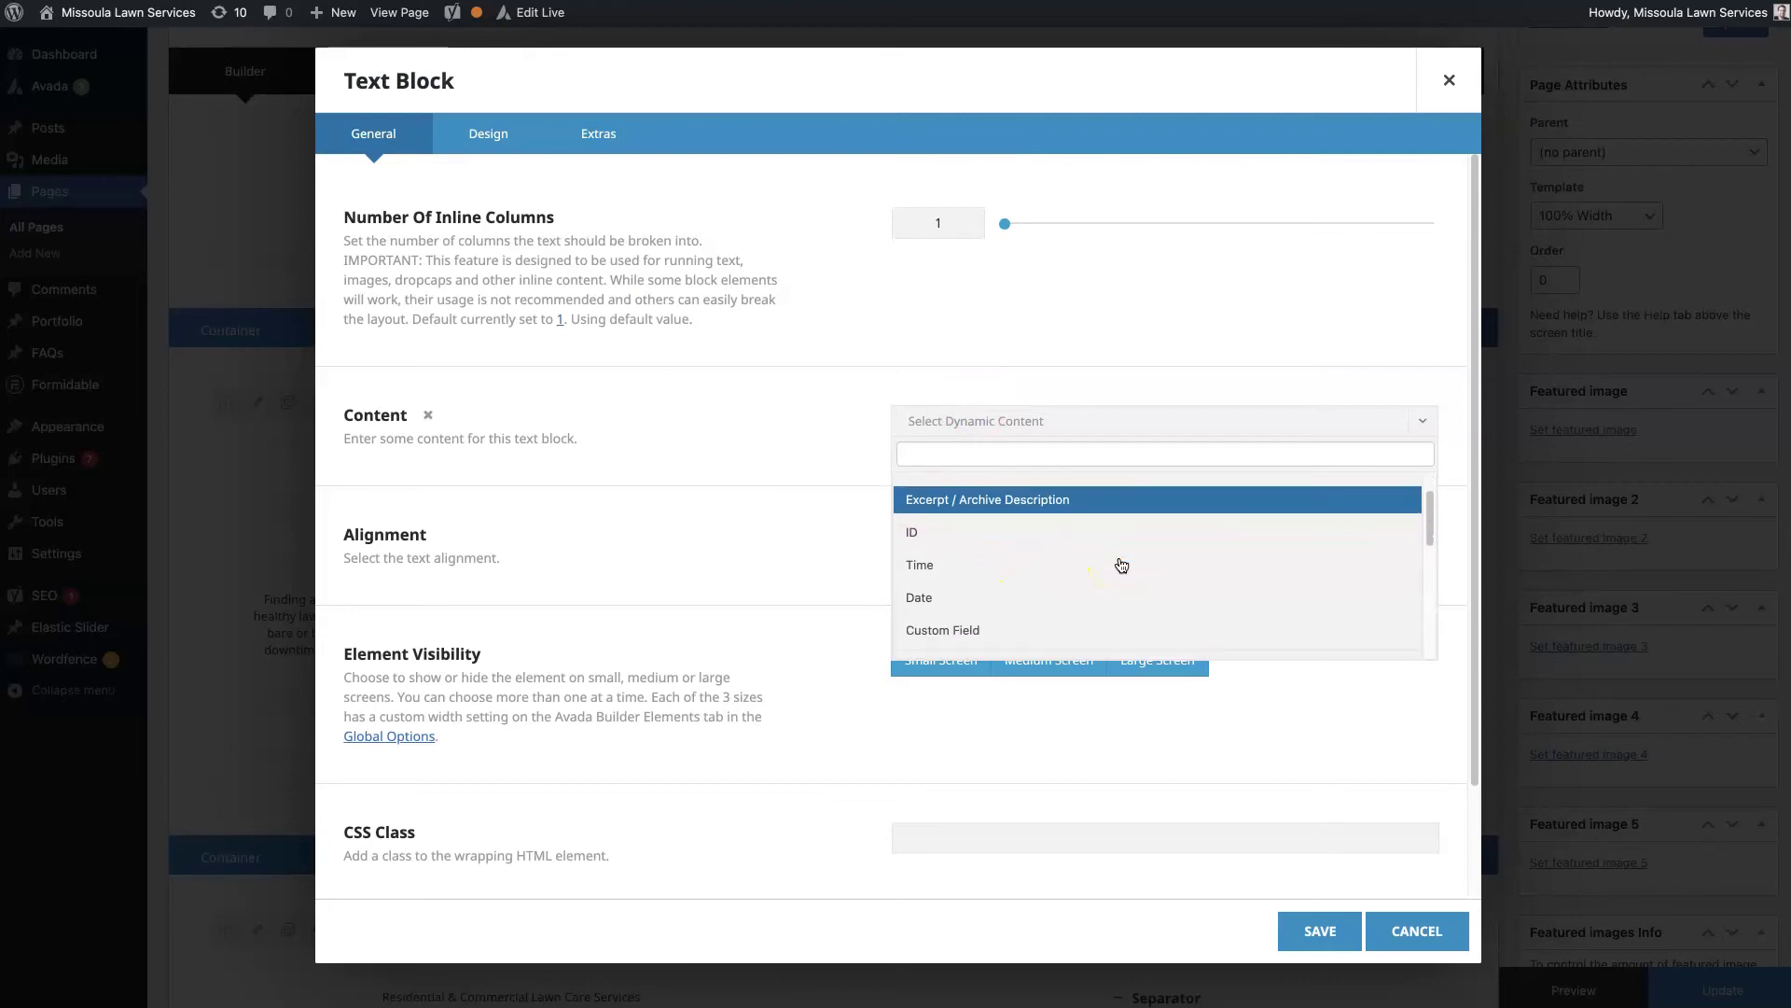
scroll(1045, 566, "down", 1)
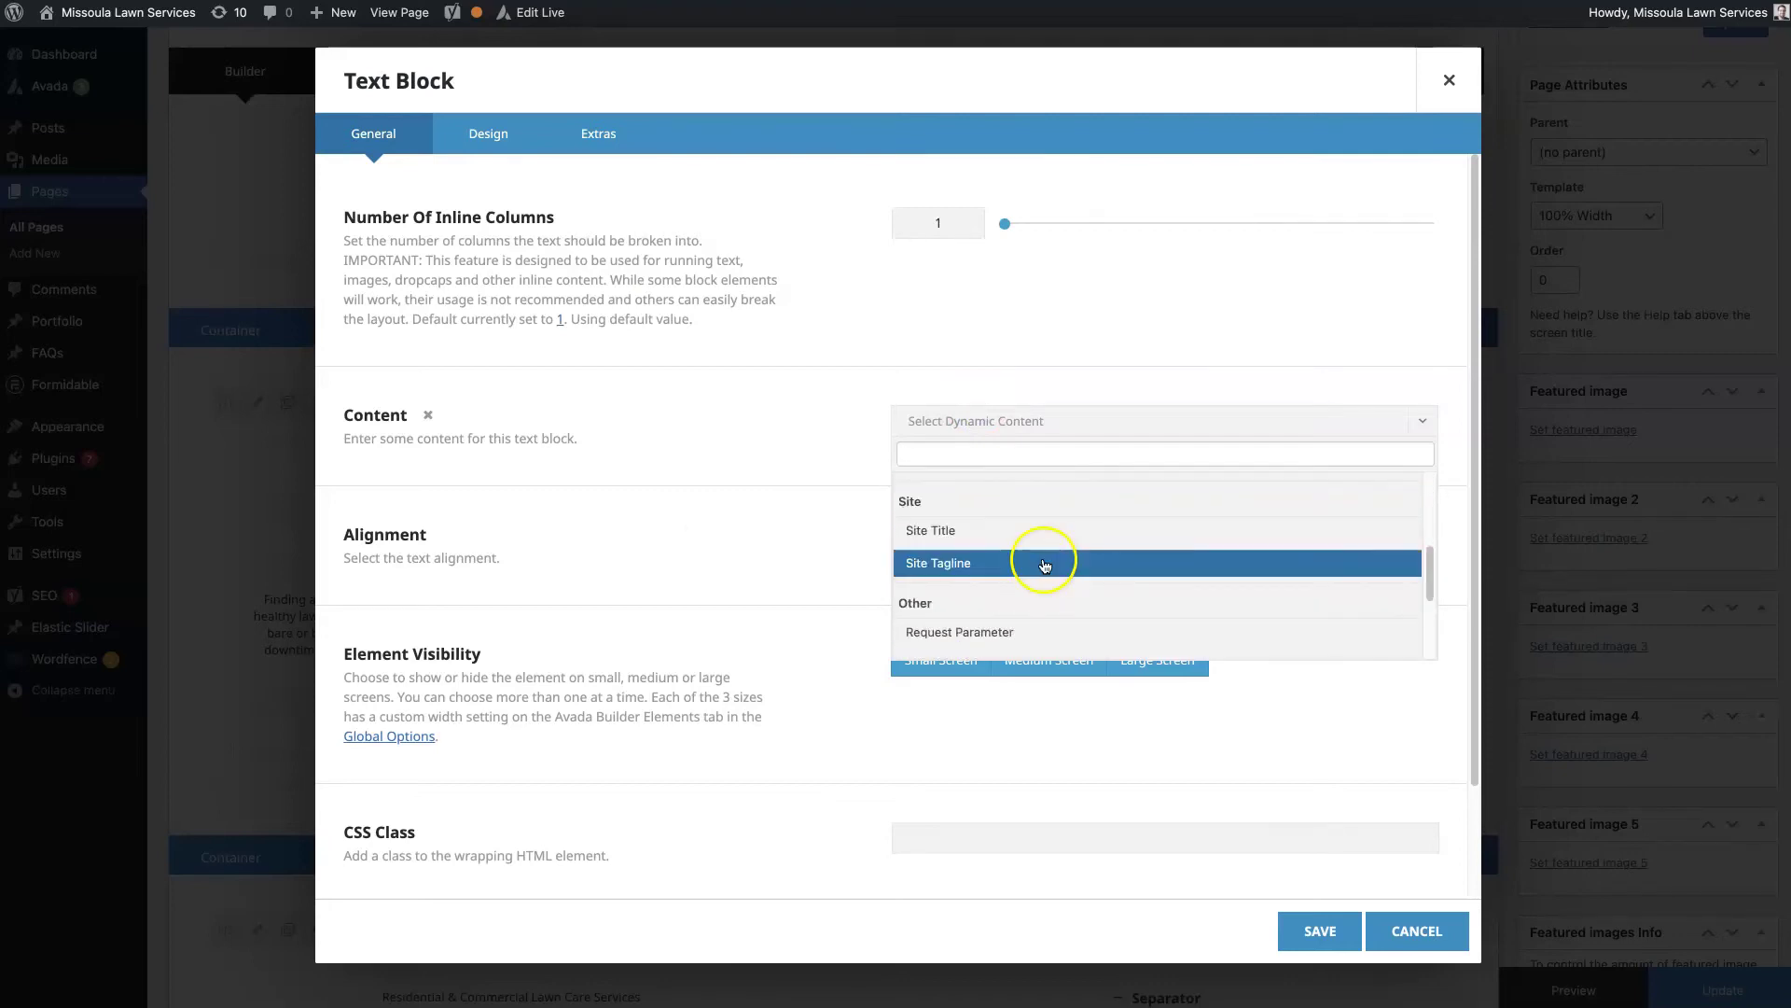
scroll(1044, 566, "down", 1)
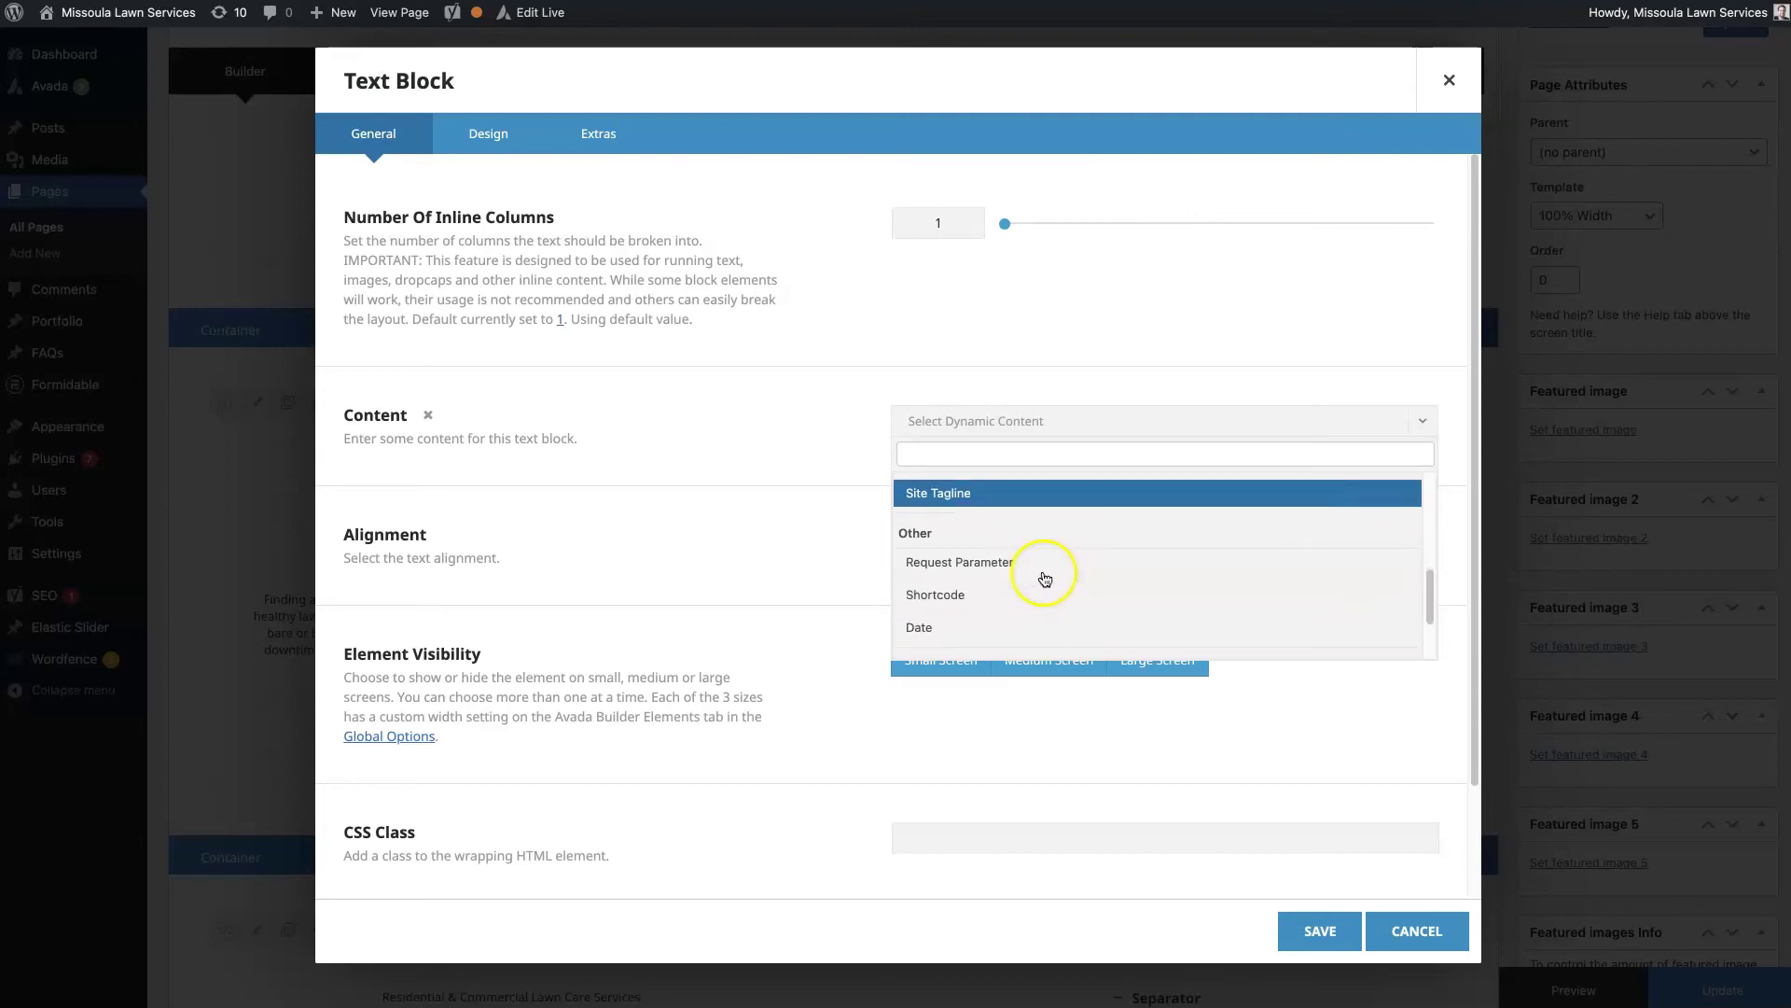
scroll(1044, 579, "down", 1)
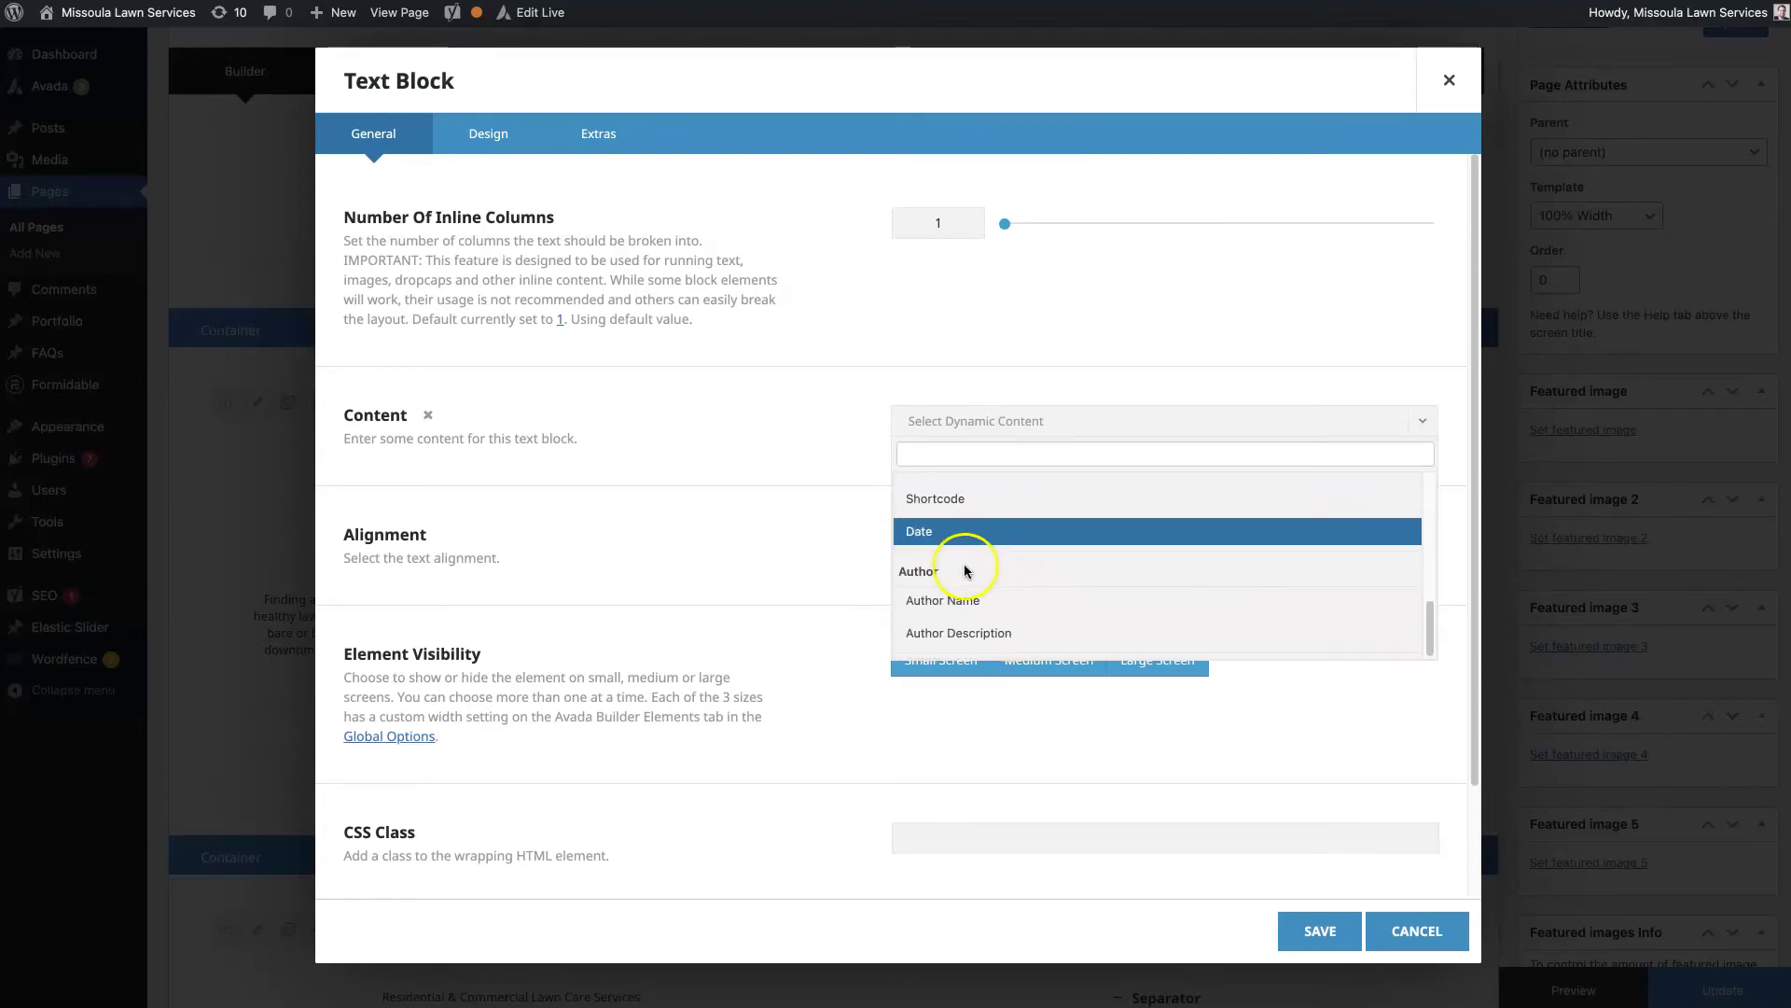
scroll(957, 572, "up", 3)
scroll(957, 572, "up", 1)
left_click(786, 443)
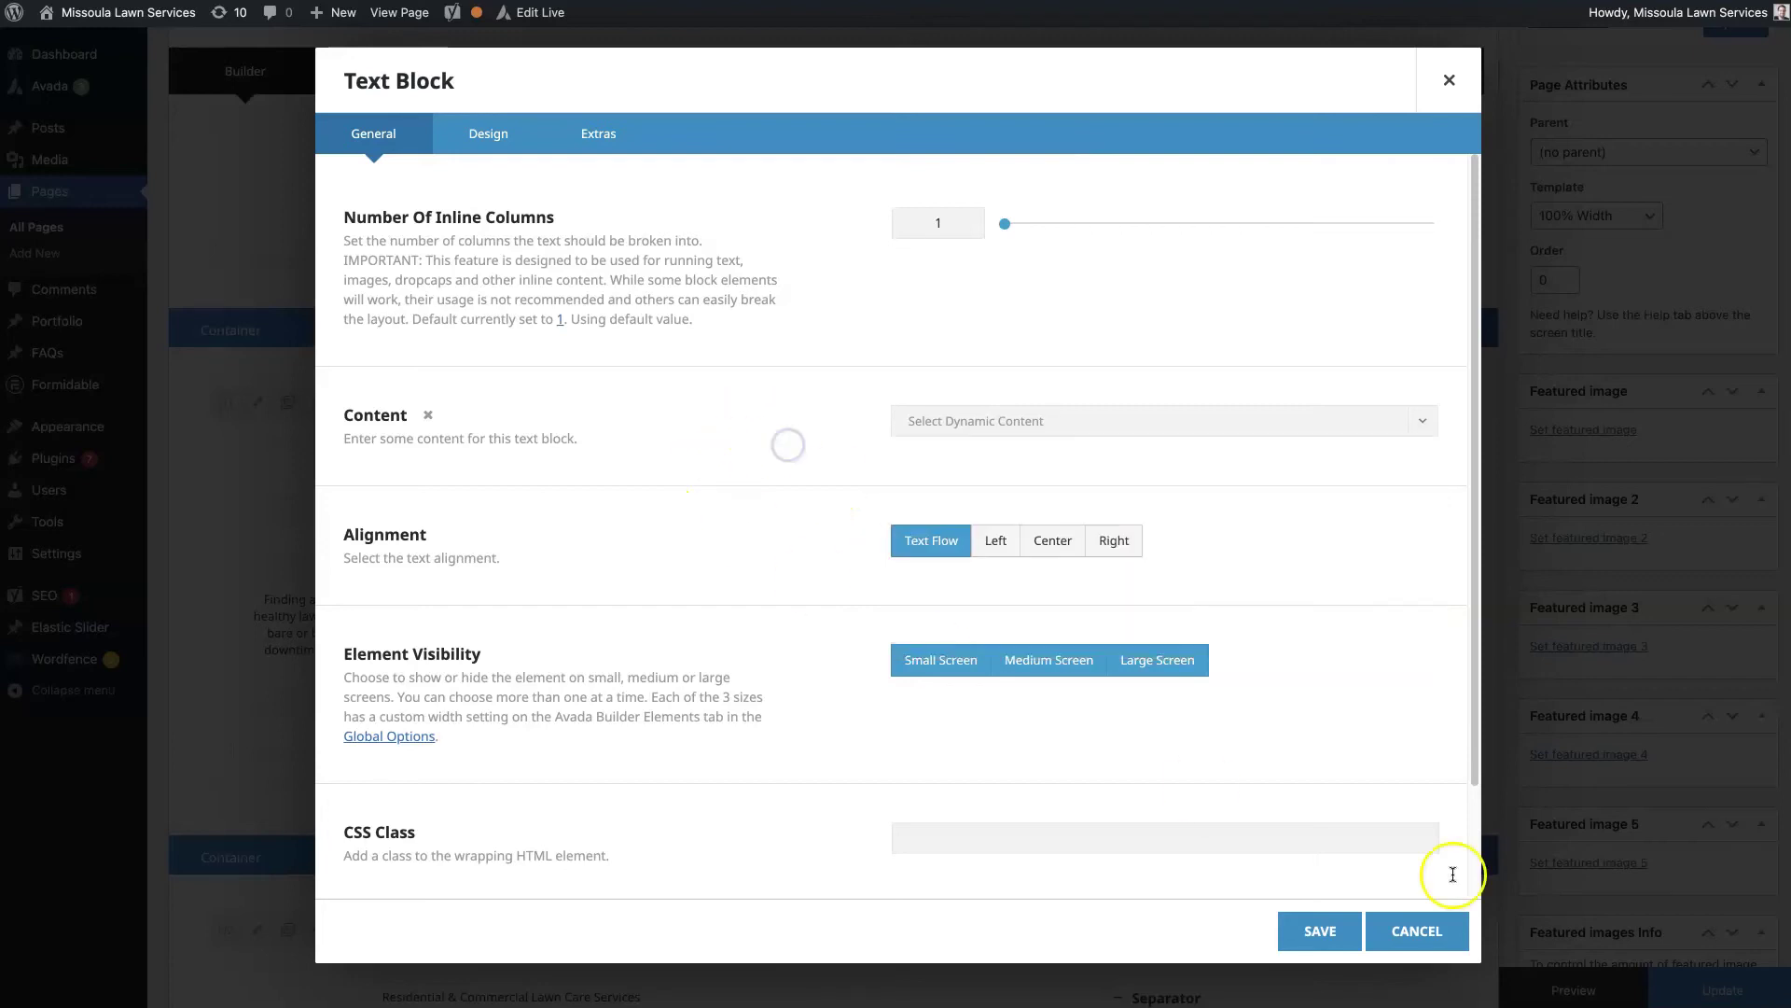
left_click(1402, 932)
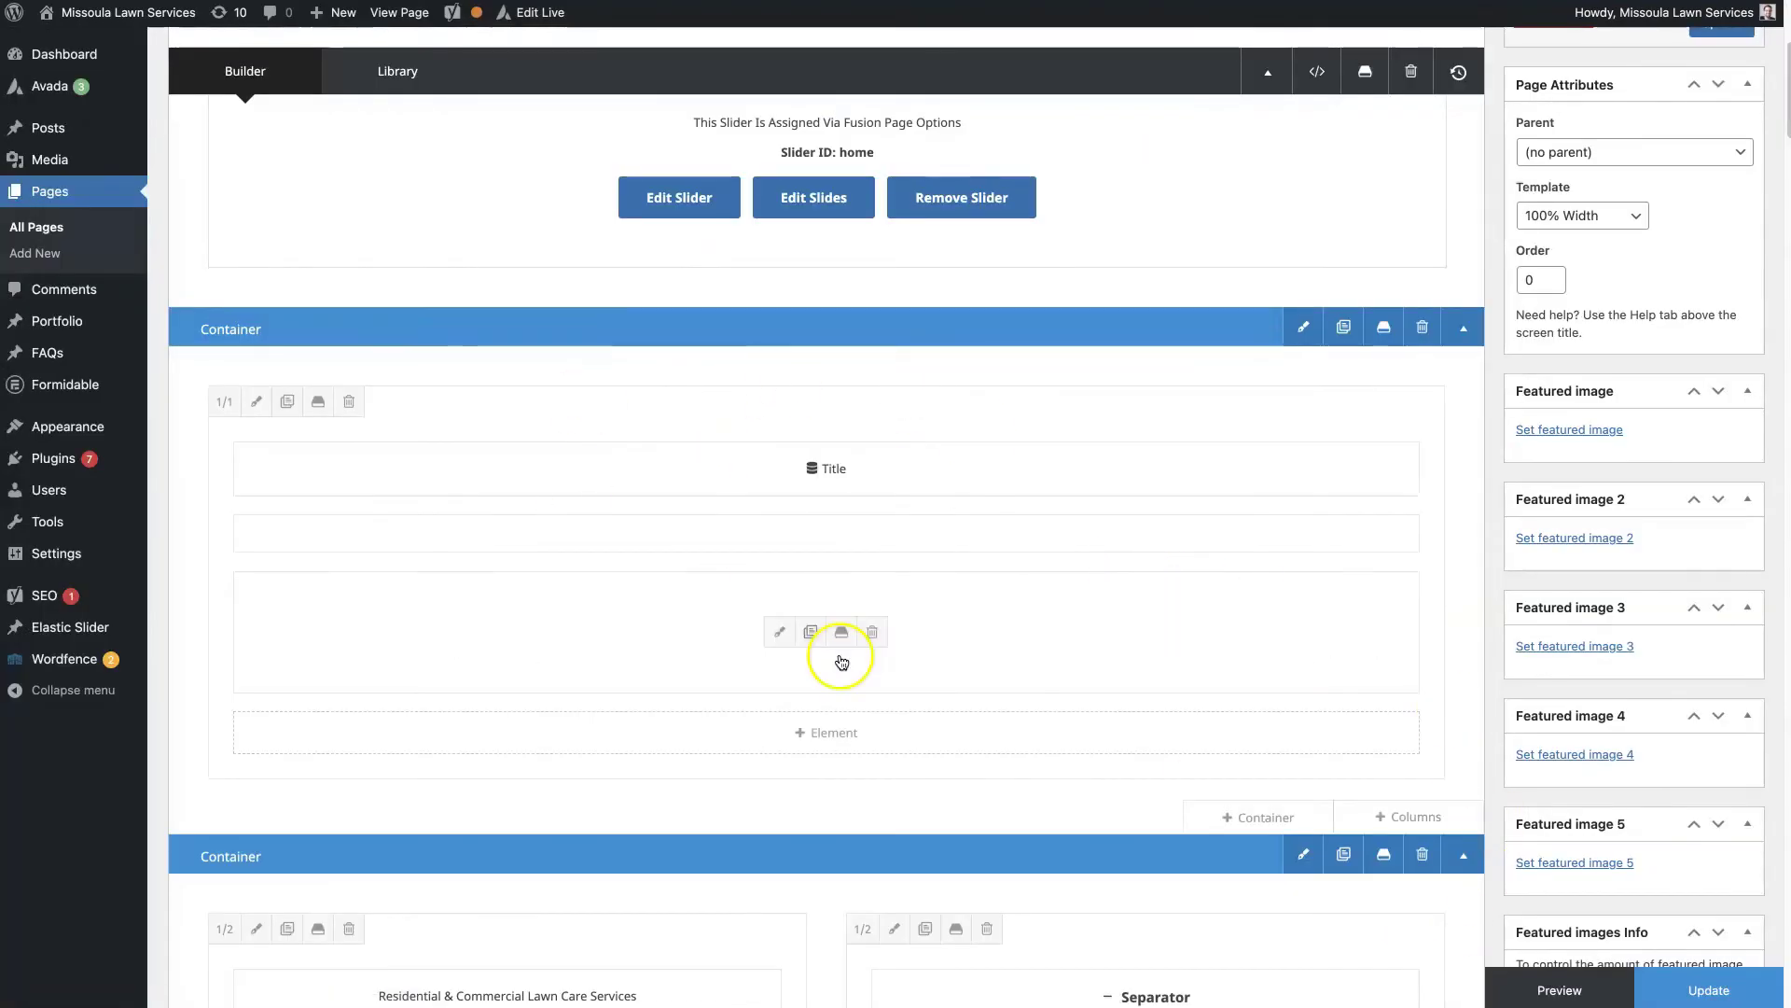
Set the paragraph Text Block's content to the dynamic Author Name.
left_click(771, 627)
left_click(421, 417)
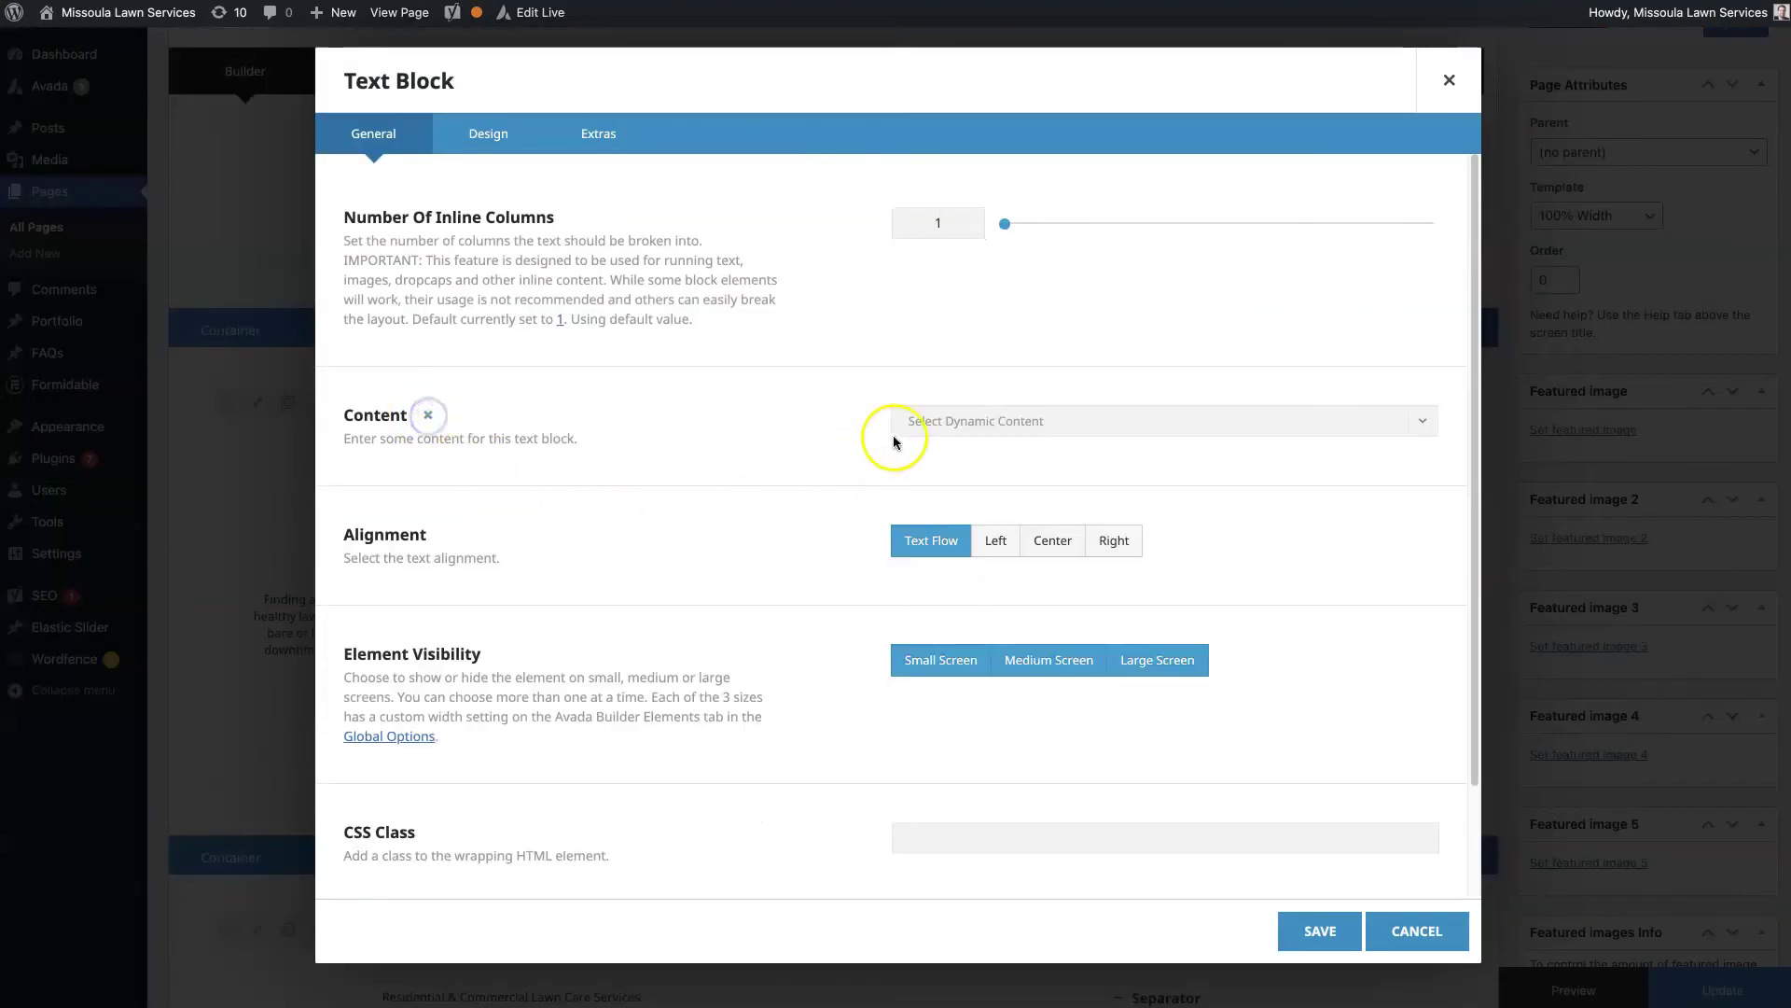
left_click(926, 420)
scroll(1020, 579, "down", 1)
scroll(1021, 580, "down", 3)
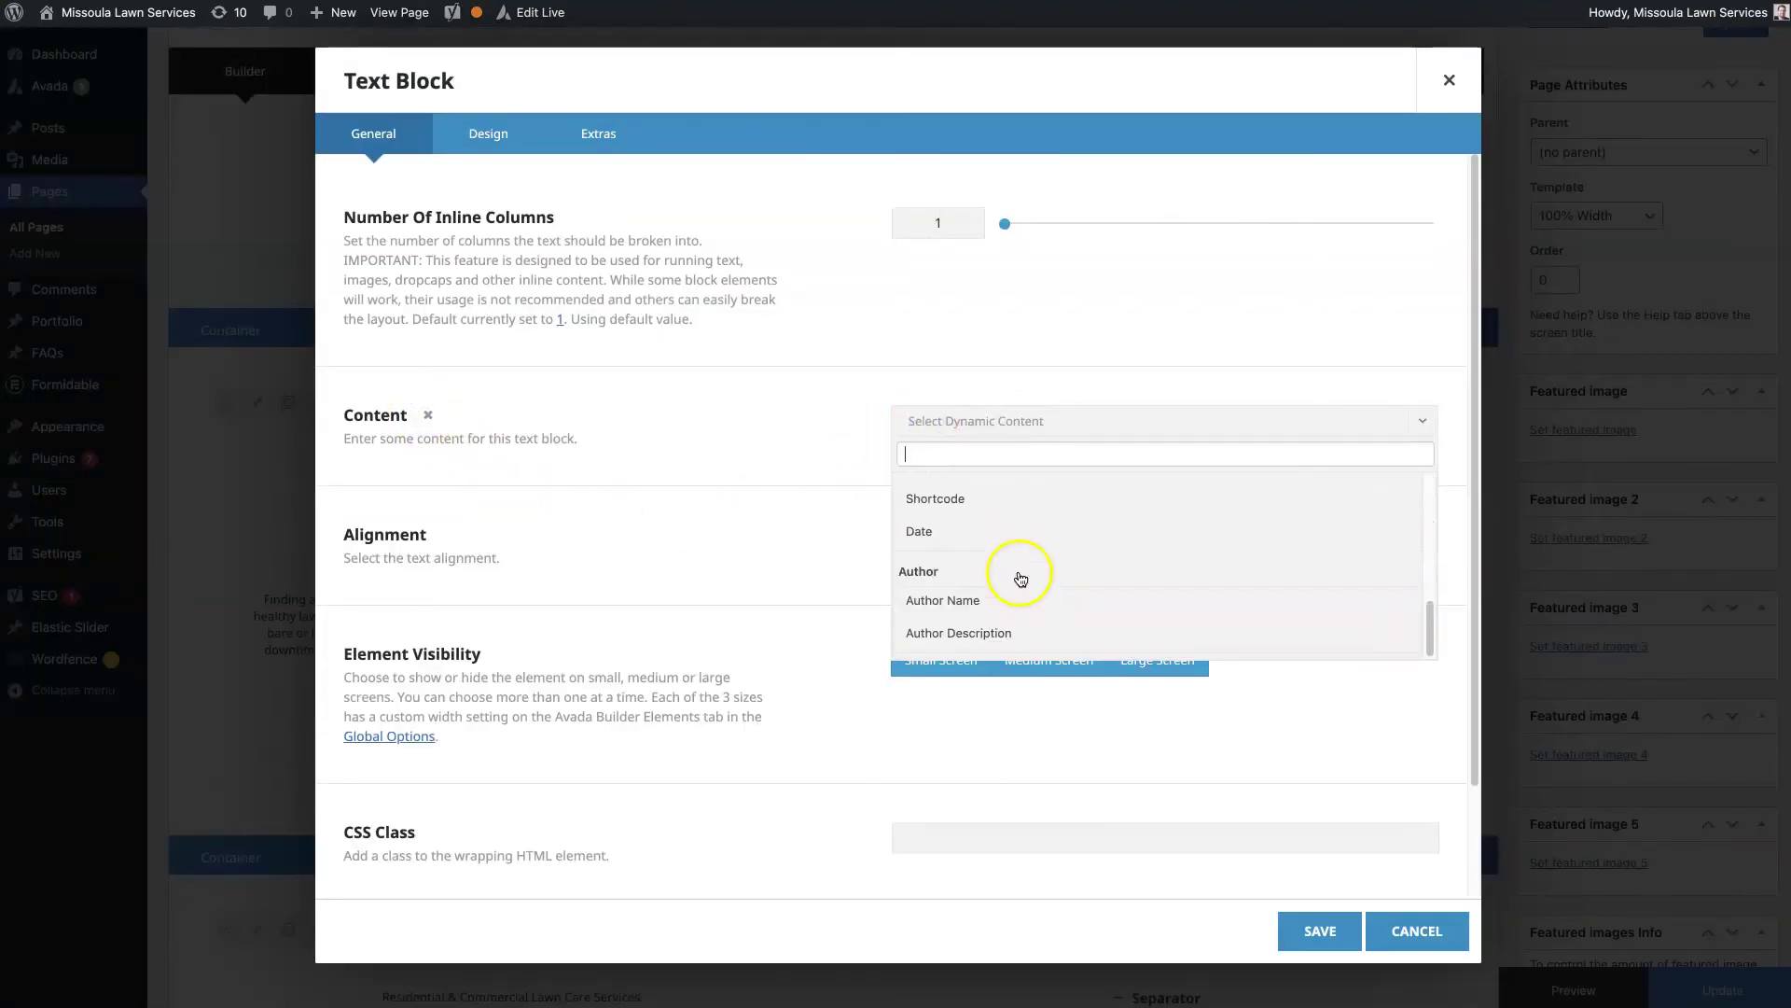
left_click(943, 598)
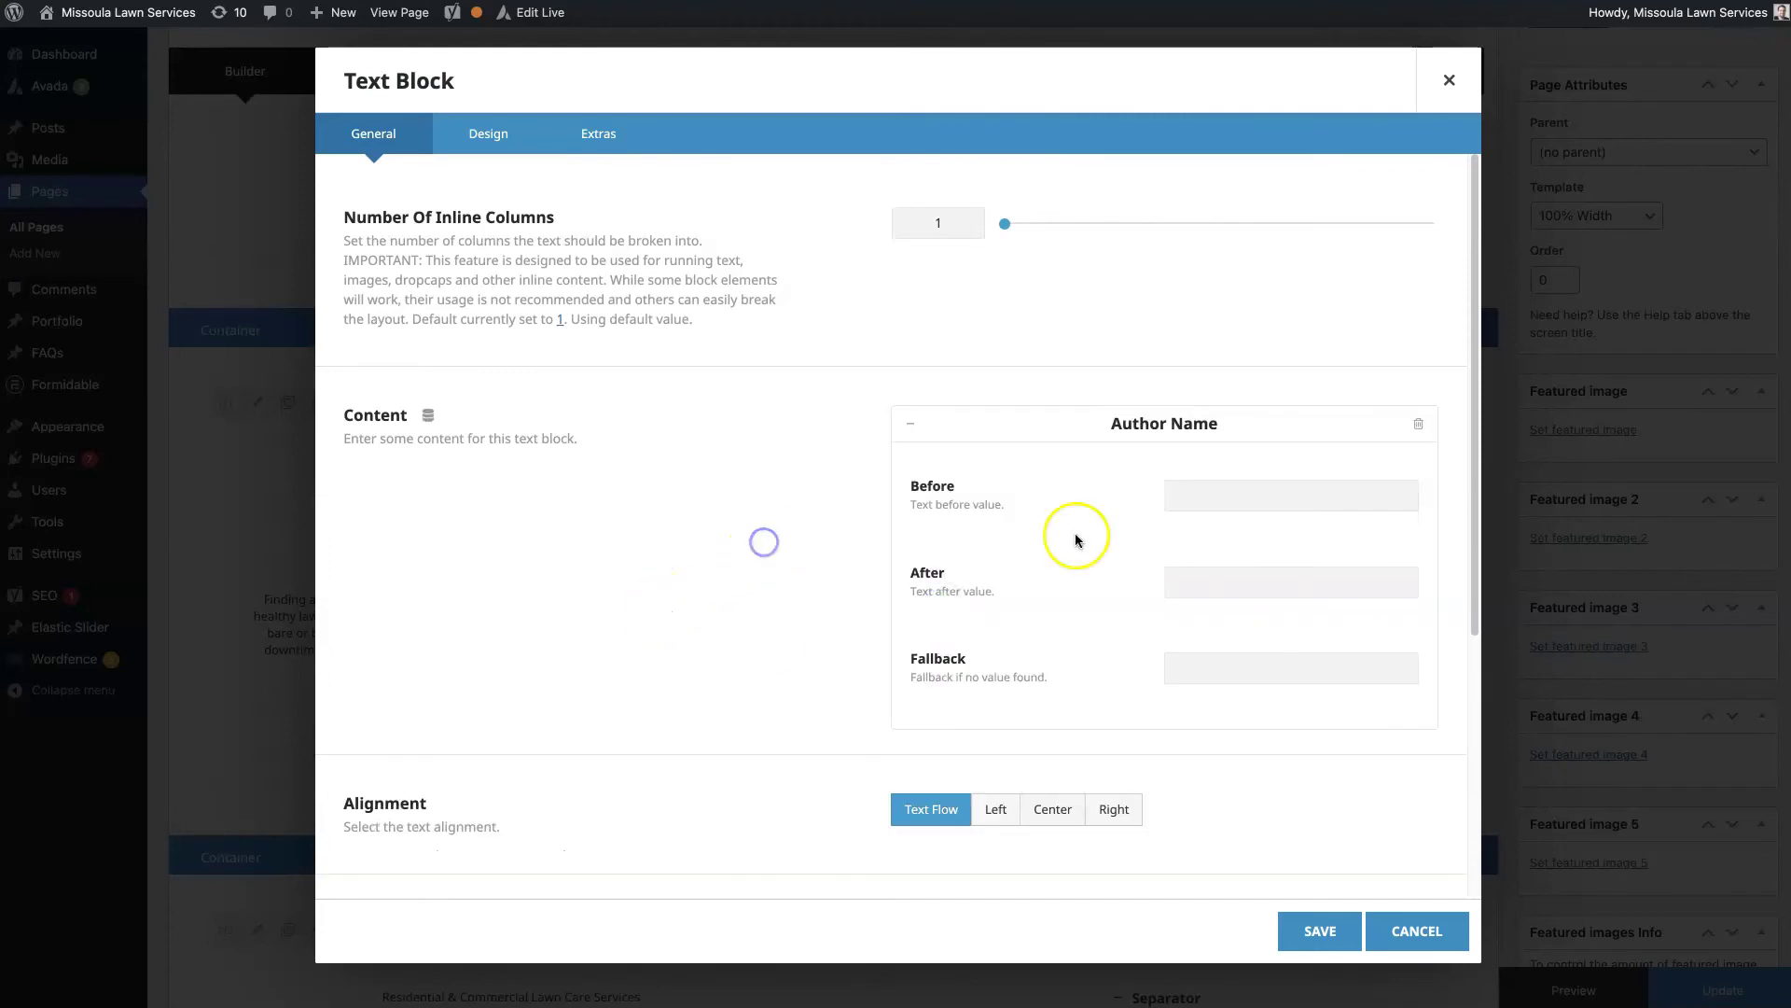
left_click(1313, 930)
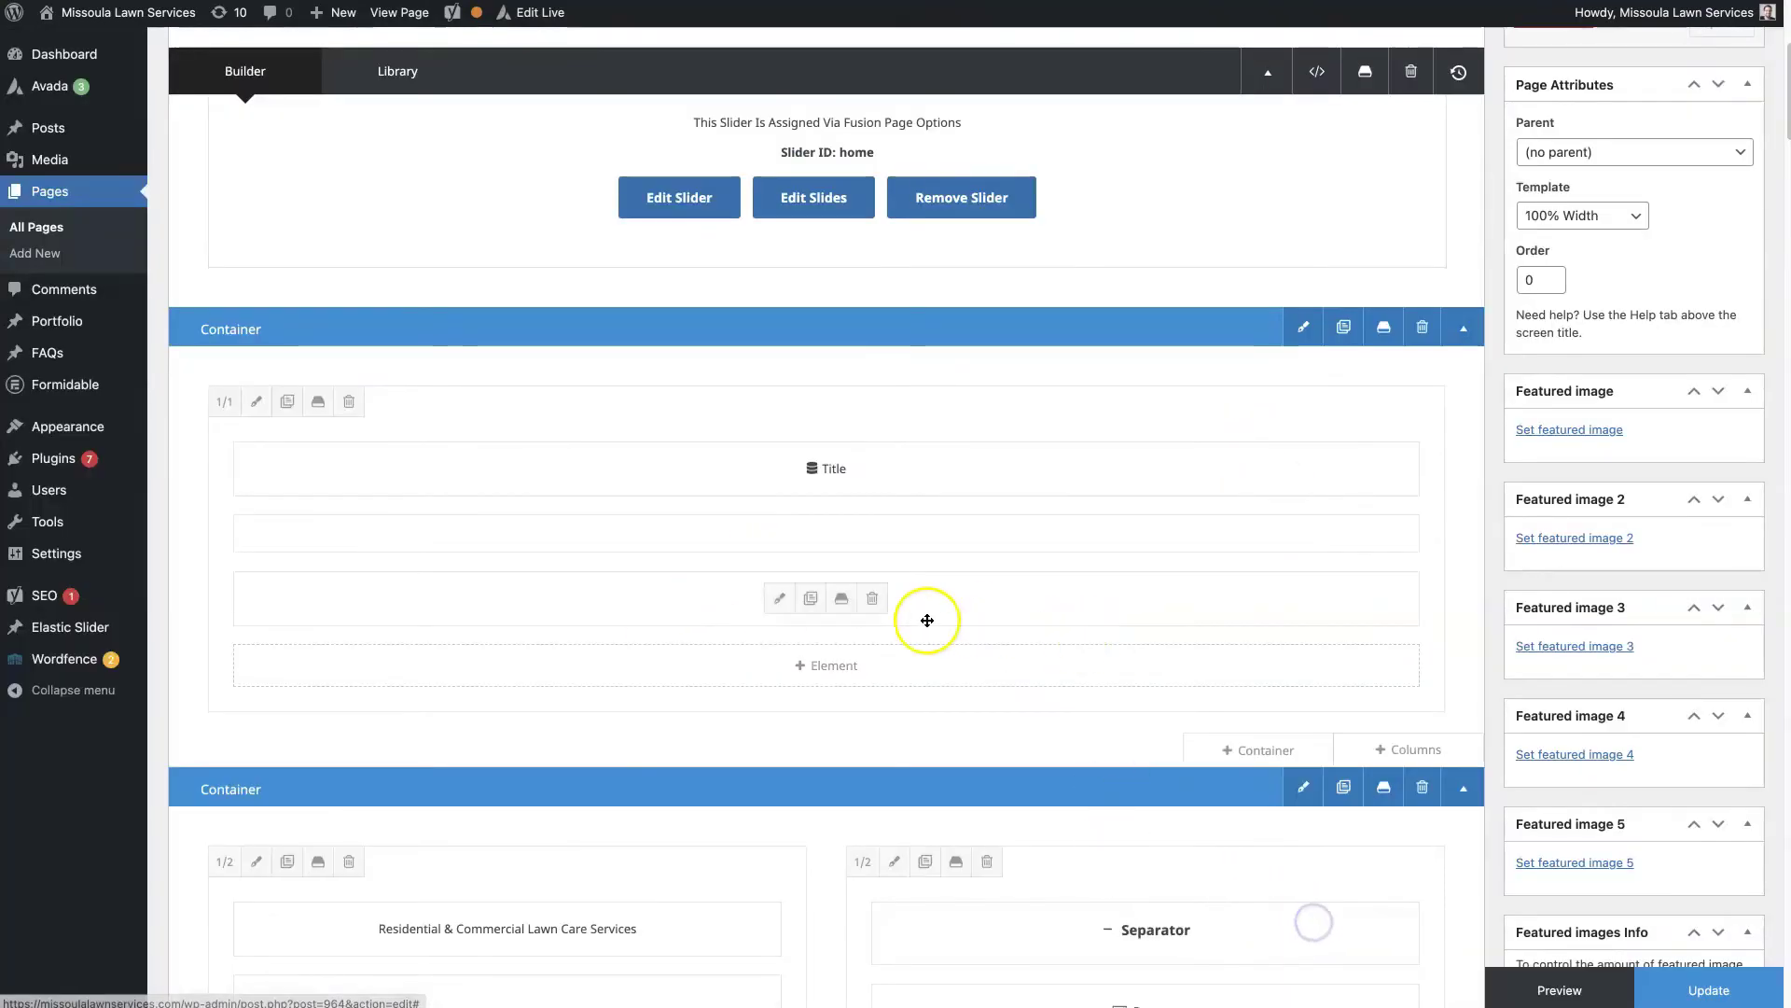